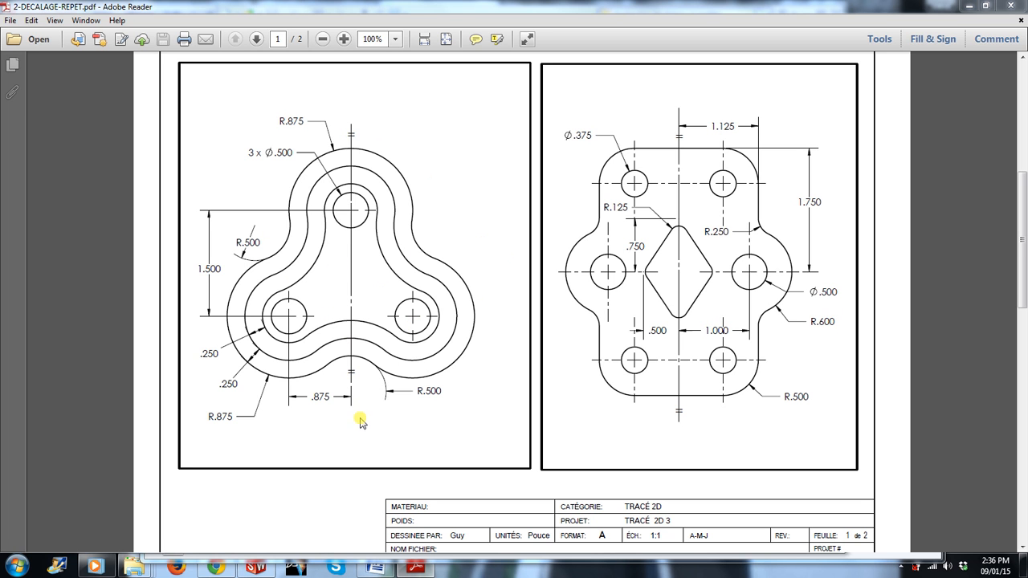
# Reduce the reference drawing to a smaller window, reveal more of its first figure, and switch to SolidWorks.
pyautogui.click(985, 6)
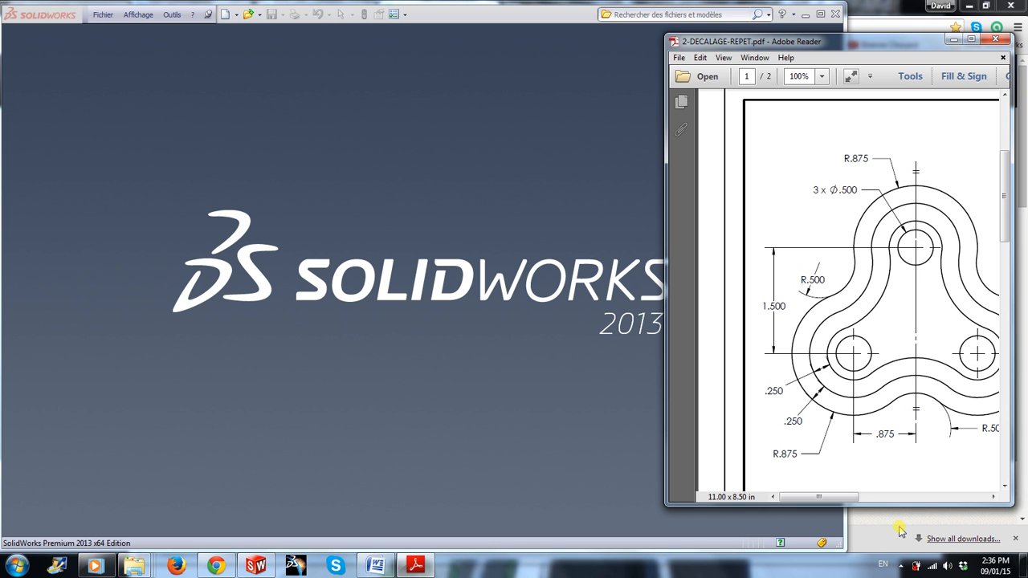
pyautogui.moveTo(834, 497); pyautogui.dragTo(851, 496)
pyautogui.click(392, 135)
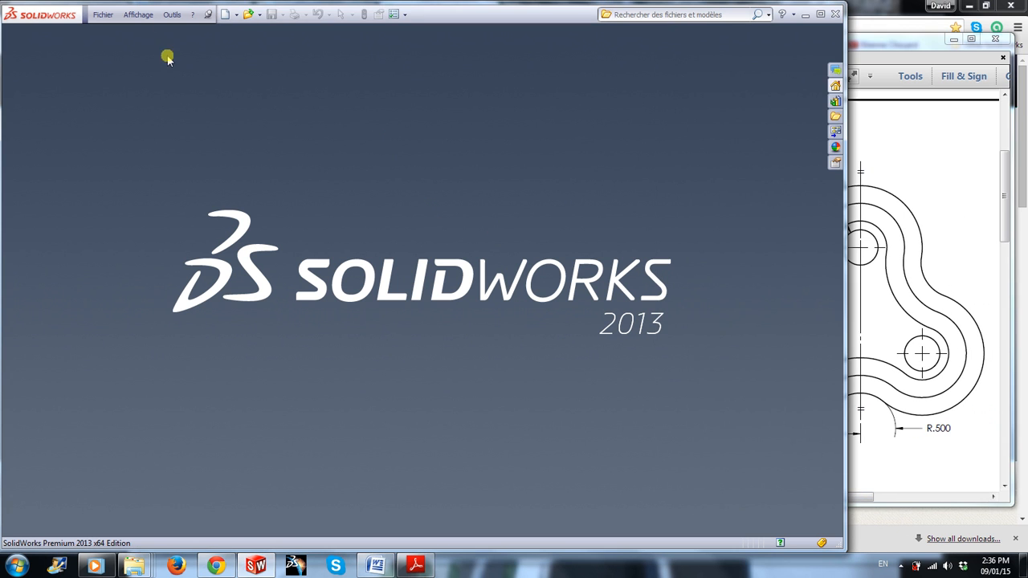
# Create a new part from the PRT PO dec template and start a sketch on the Front Plane.
pyautogui.click(227, 14)
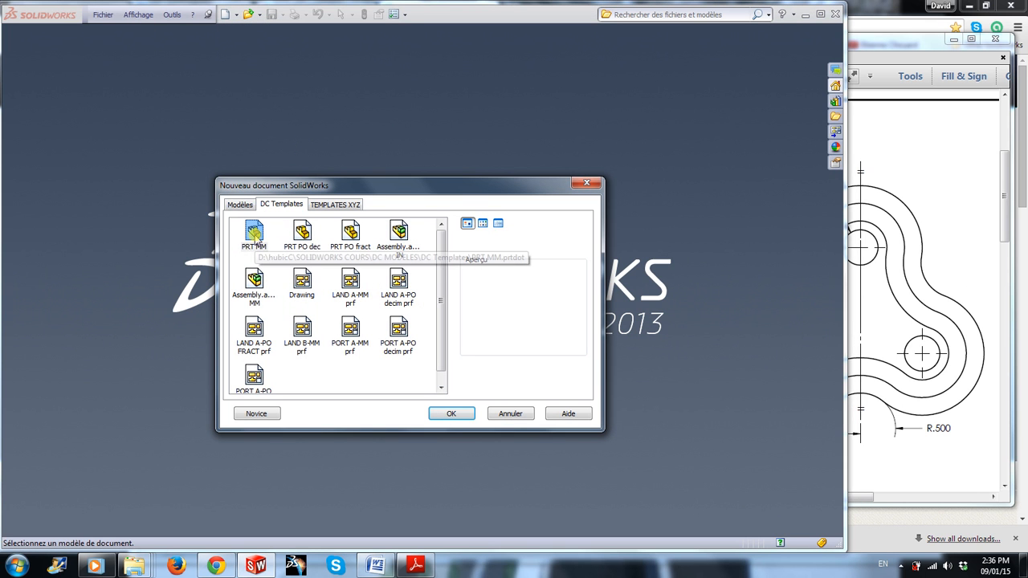
pyautogui.doubleClick(303, 233)
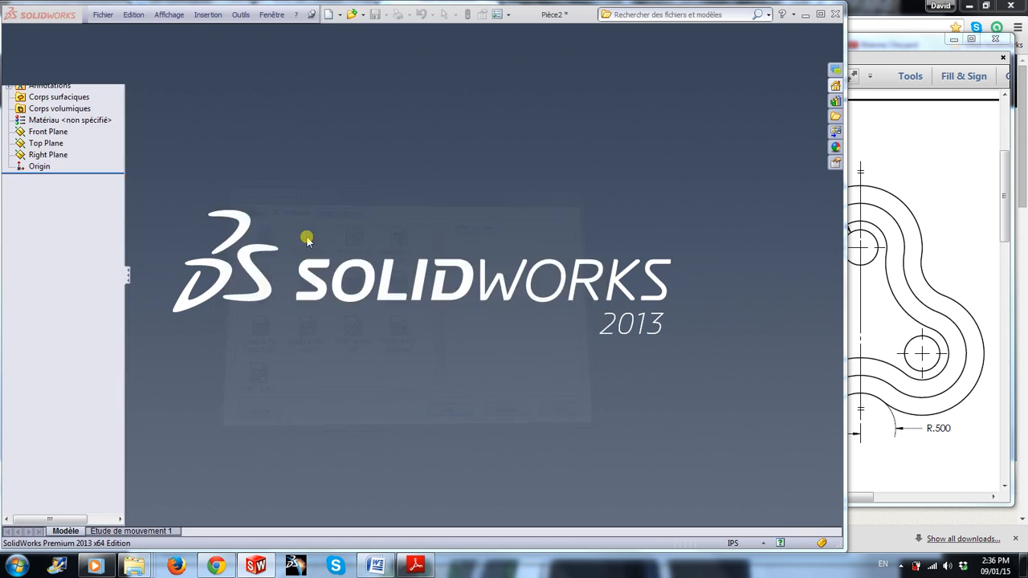
pyautogui.click(401, 158)
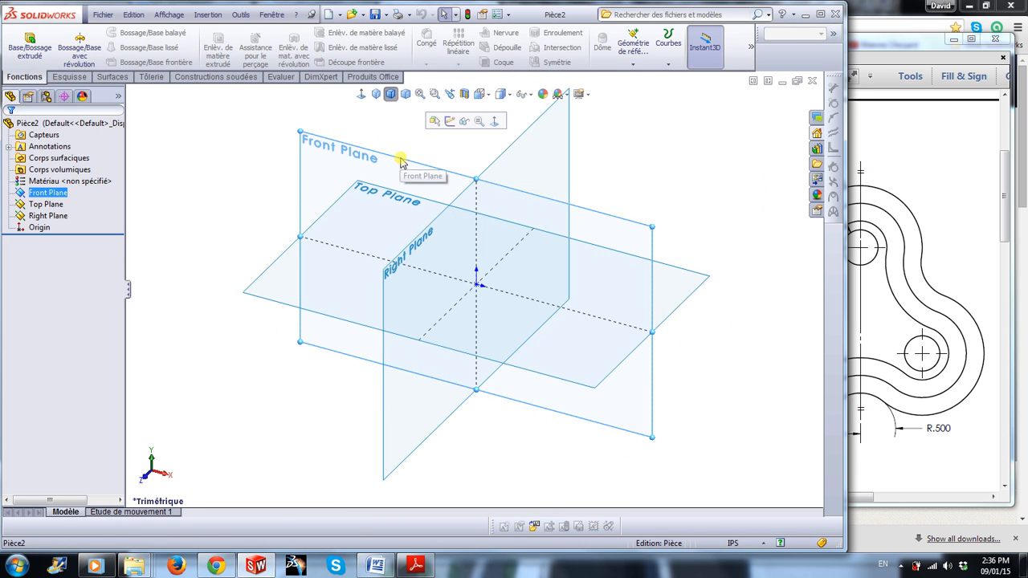
pyautogui.click(450, 119)
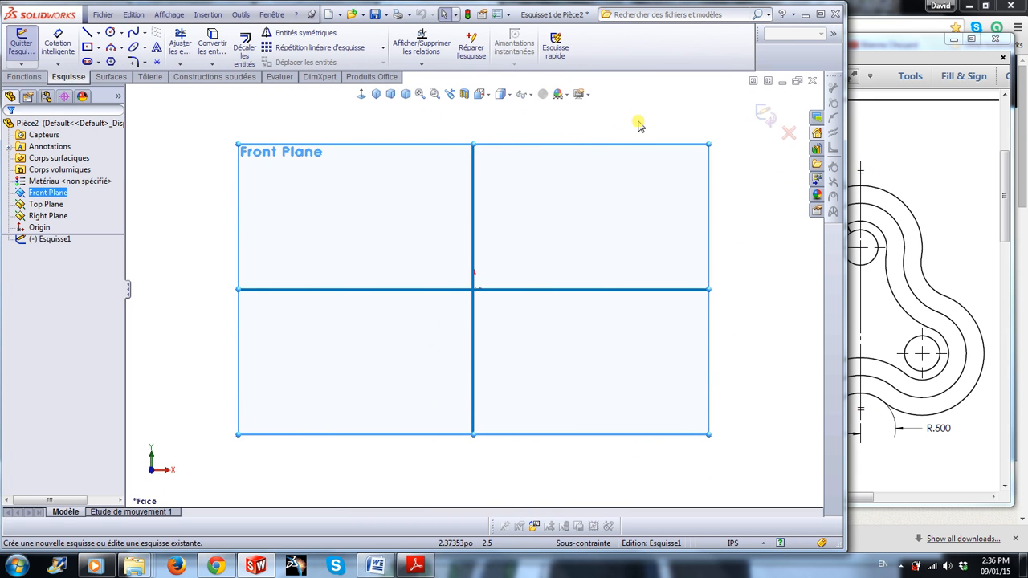
pyautogui.click(527, 95)
pyautogui.click(522, 111)
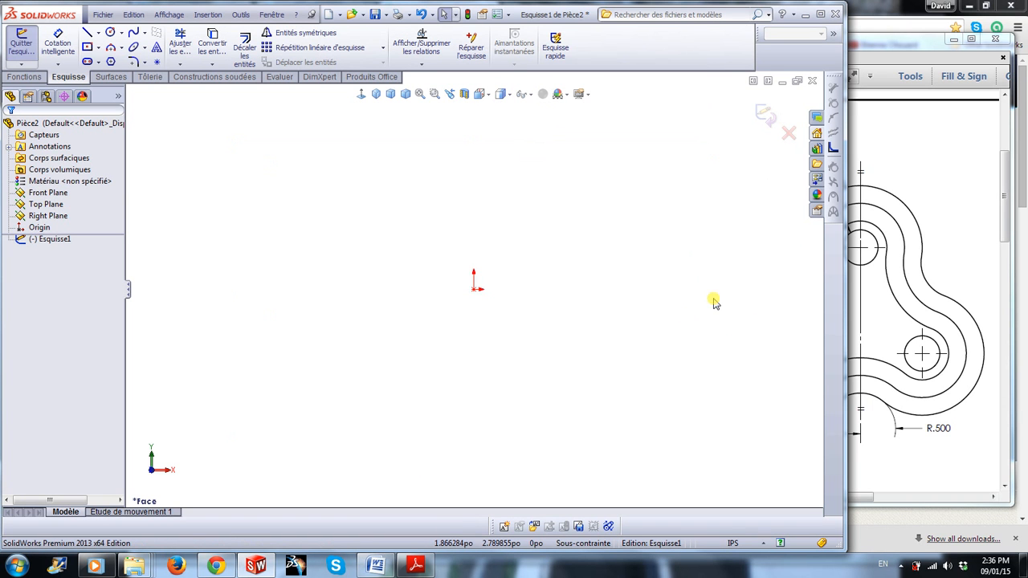
# Sketch a circle of about 0.95 in radius centred on the origin and two circles of about 0.9 in radius side by side below it.
pyautogui.click(946, 245)
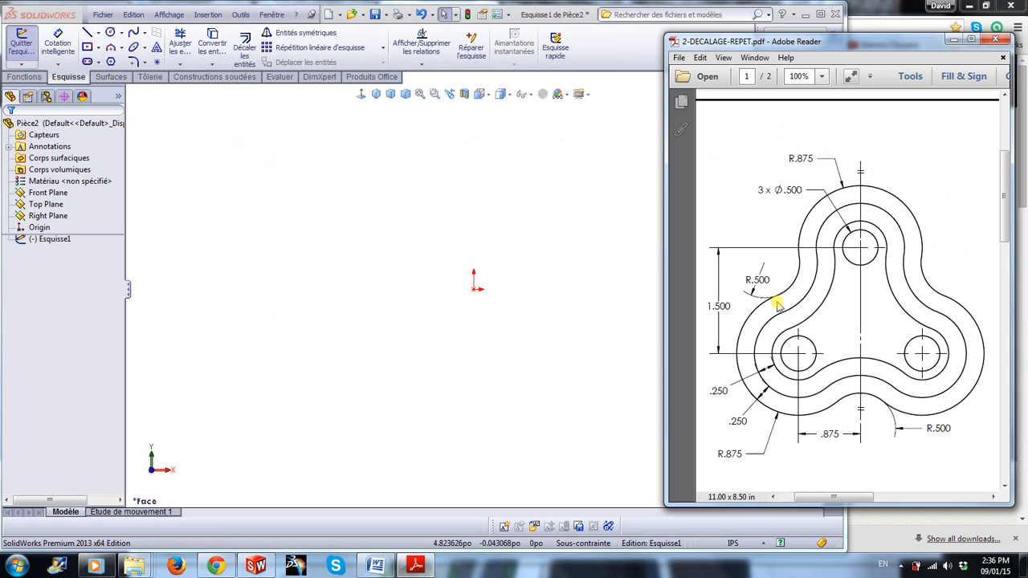
pyautogui.click(408, 191)
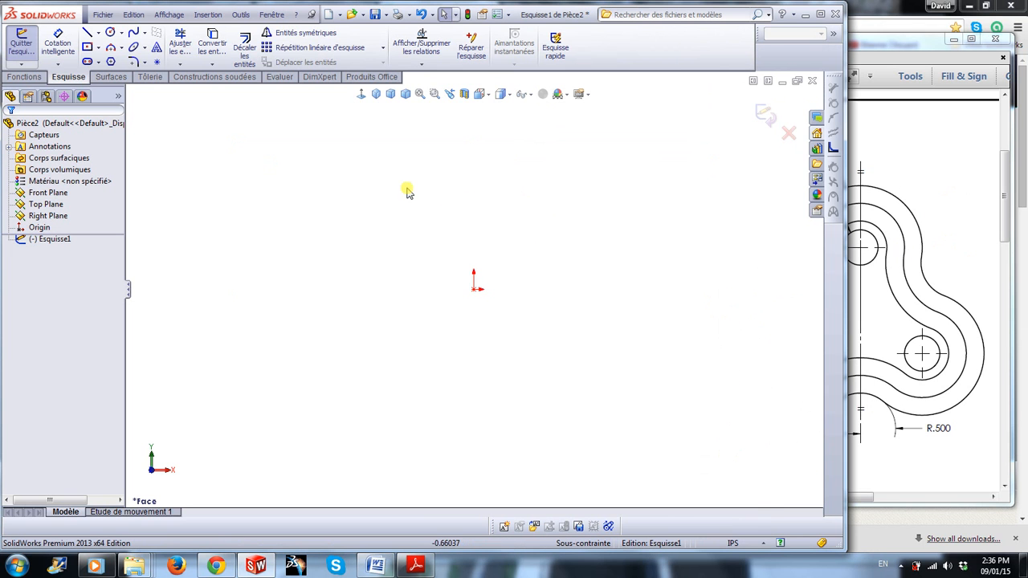
pyautogui.click(111, 35)
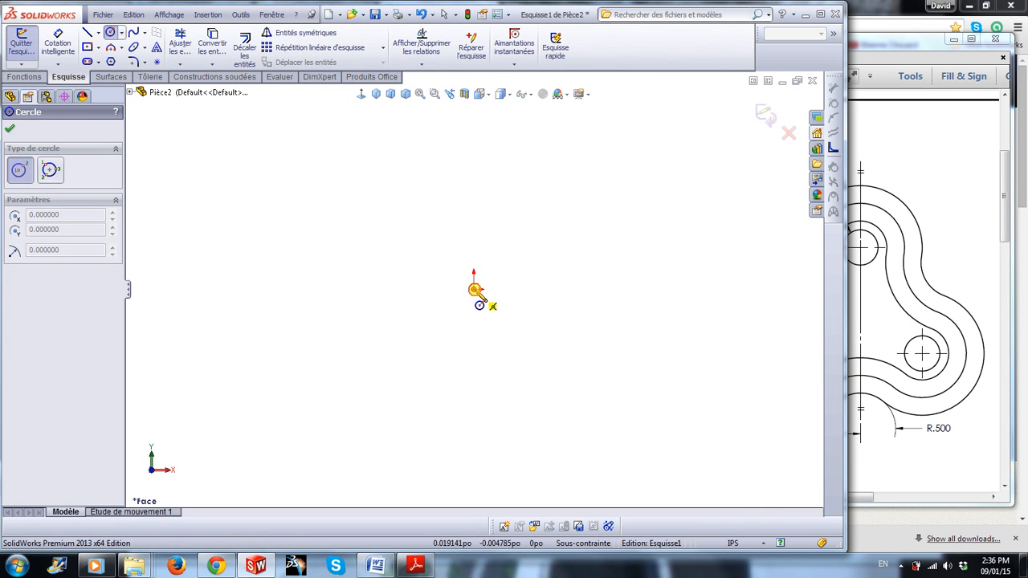
pyautogui.click(474, 288)
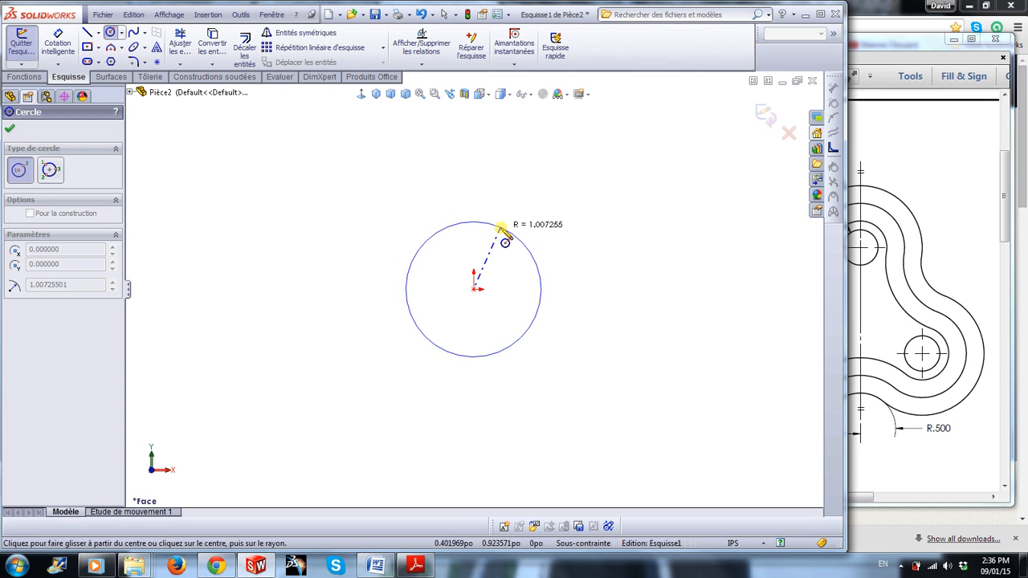
pyautogui.click(502, 234)
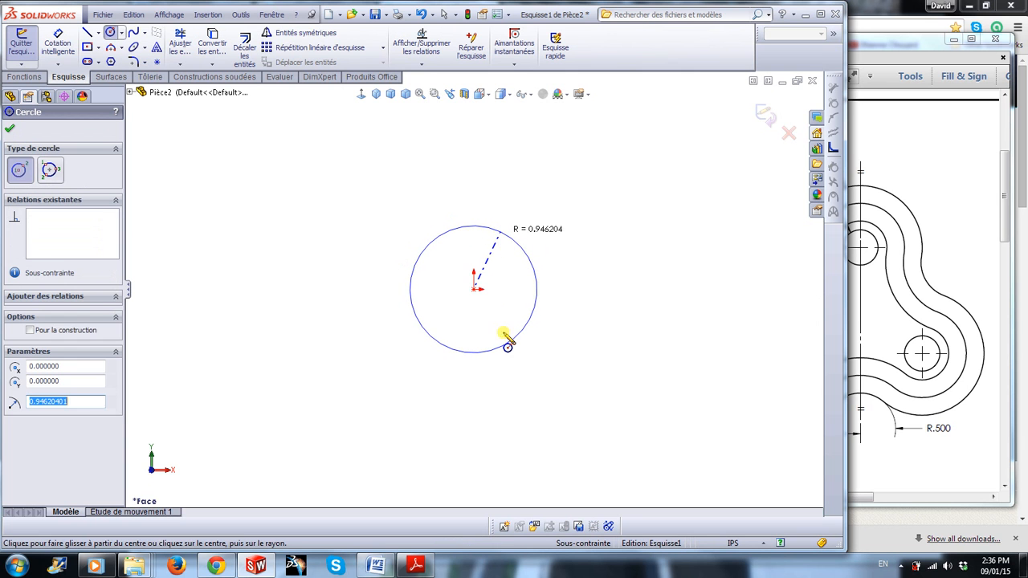
pyautogui.click(392, 466)
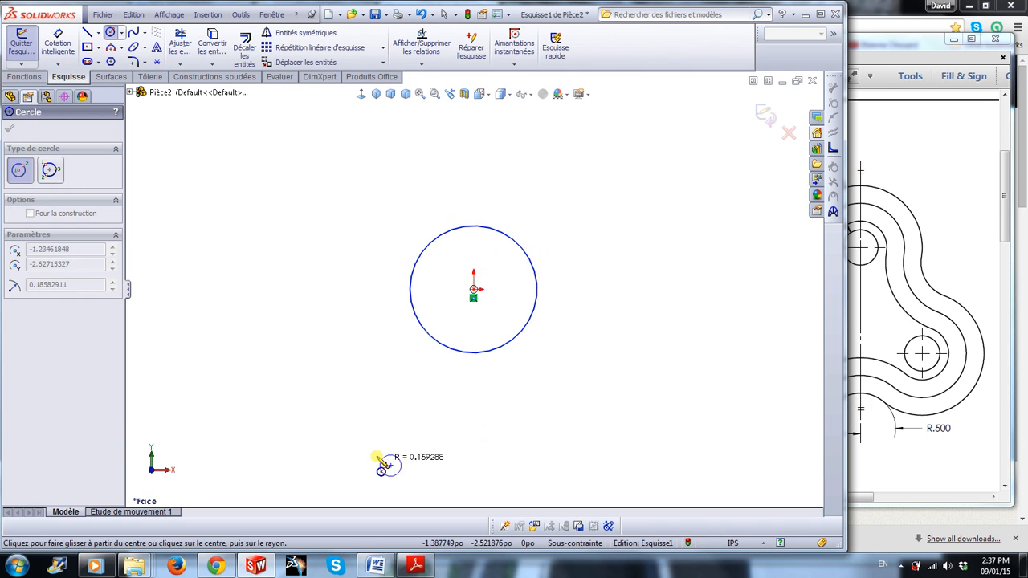
pyautogui.click(372, 408)
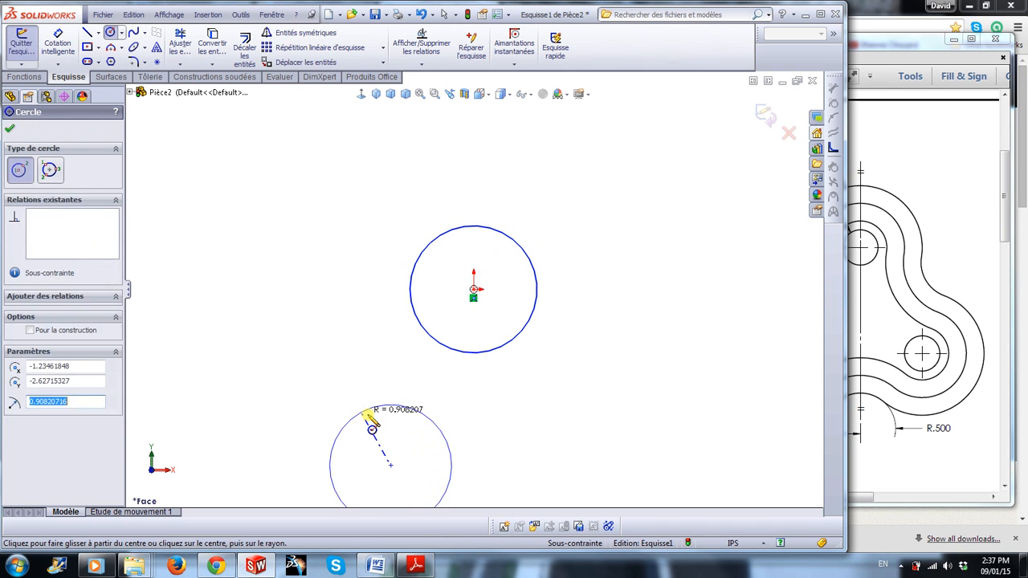
pyautogui.click(583, 461)
pyautogui.click(546, 409)
# Sketch three small circles between the large ones, with radii of about 0.51 in at right, 0.48 in at left and 0.40 in at the bottom.
pyautogui.click(571, 344)
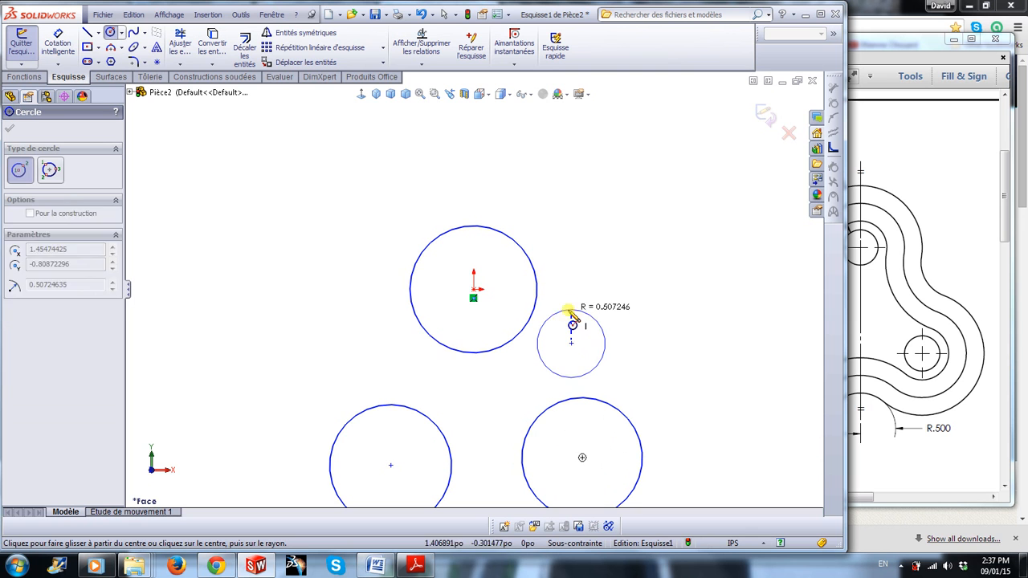
pyautogui.click(571, 310)
pyautogui.click(390, 353)
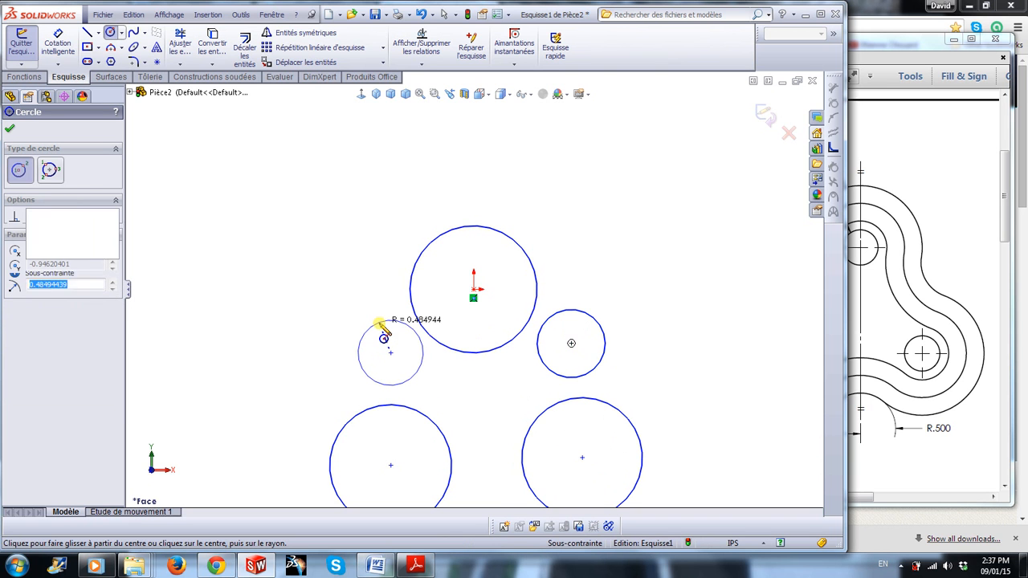
pyautogui.click(384, 322)
pyautogui.click(480, 476)
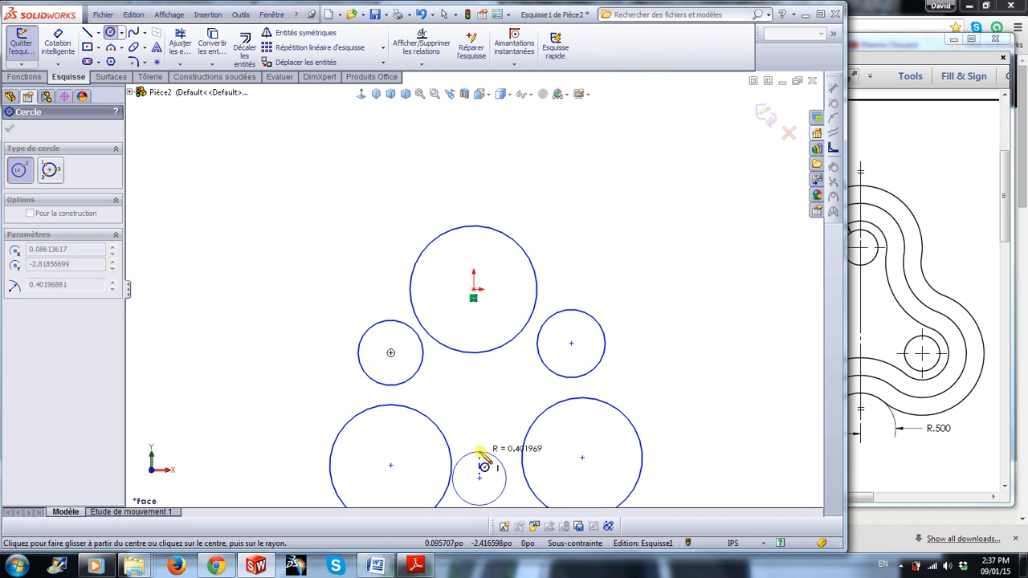
pyautogui.click(479, 452)
pyautogui.press('Escape')
pyautogui.scroll(2, 541, 409)
pyautogui.scroll(-2, 527, 408)
pyautogui.scroll(-2, 613, 344)
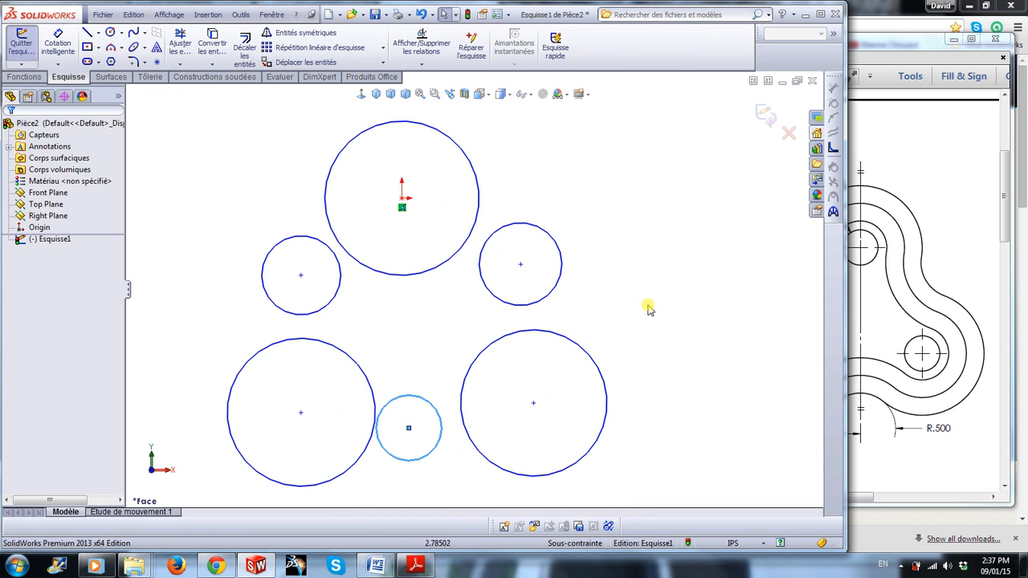
# Make the left small circle tangent to the top large circle and to the lower-left large circle.
pyautogui.click(337, 255)
pyautogui.keyDown('ctrl'); pyautogui.click(338, 242); pyautogui.keyUp('ctrl')
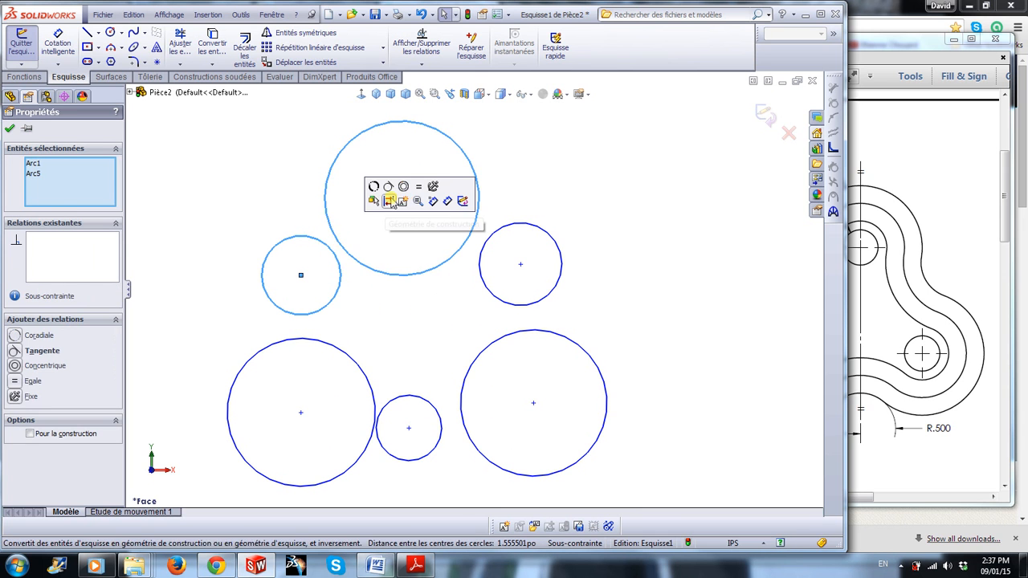
pyautogui.click(399, 201)
pyautogui.click(378, 316)
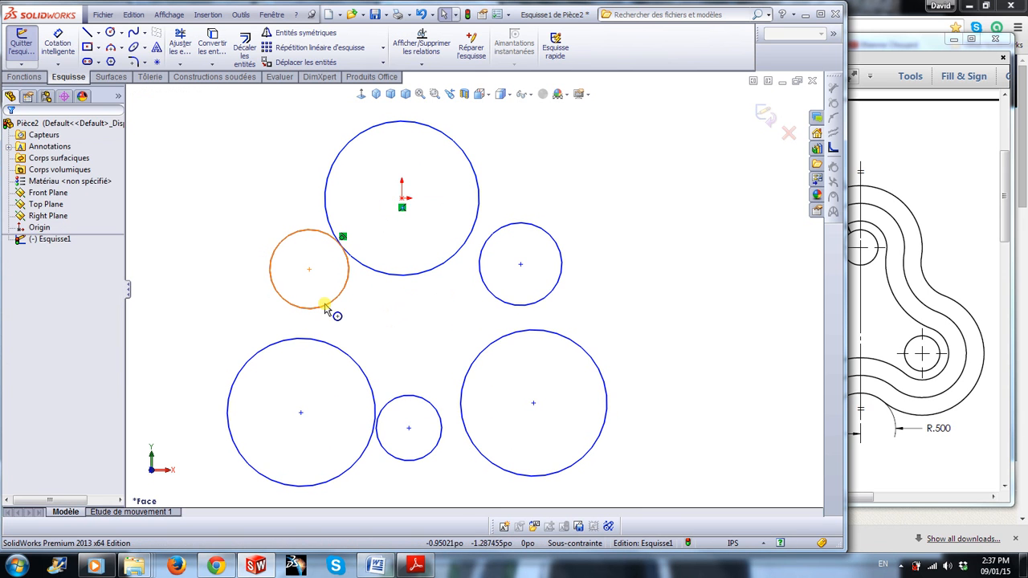
pyautogui.click(325, 309)
pyautogui.keyDown('ctrl'); pyautogui.click(326, 347); pyautogui.keyUp('ctrl')
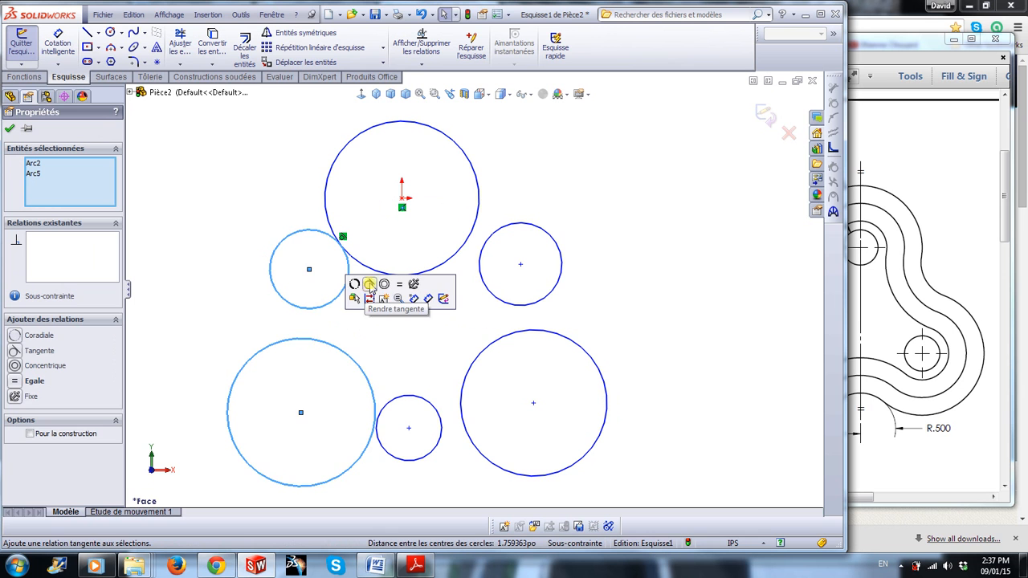
pyautogui.click(369, 286)
pyautogui.click(401, 387)
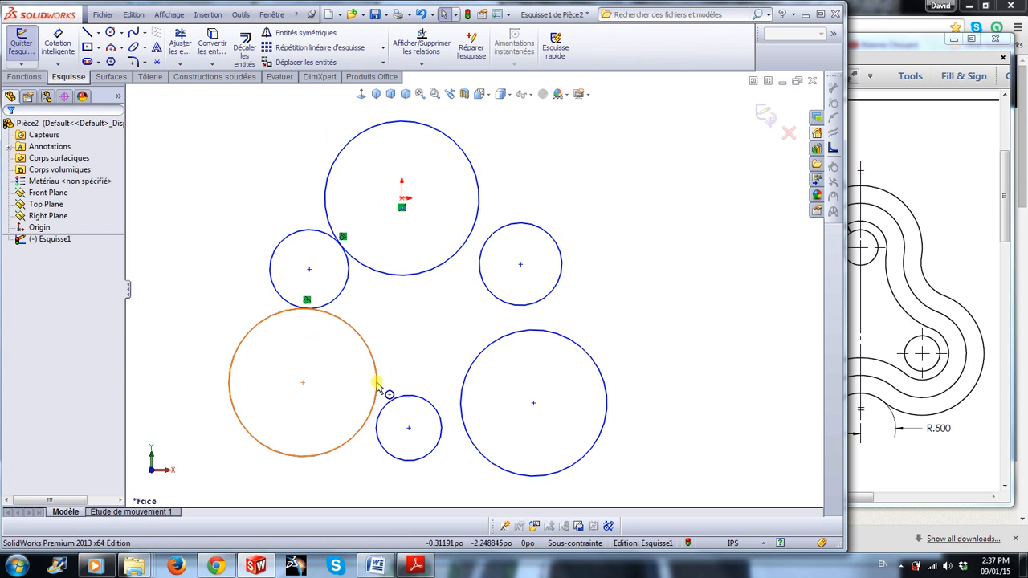
# Make the bottom small circle tangent to both lower large circles.
pyautogui.click(377, 384)
pyautogui.keyDown('ctrl'); pyautogui.click(393, 405); pyautogui.keyUp('ctrl')
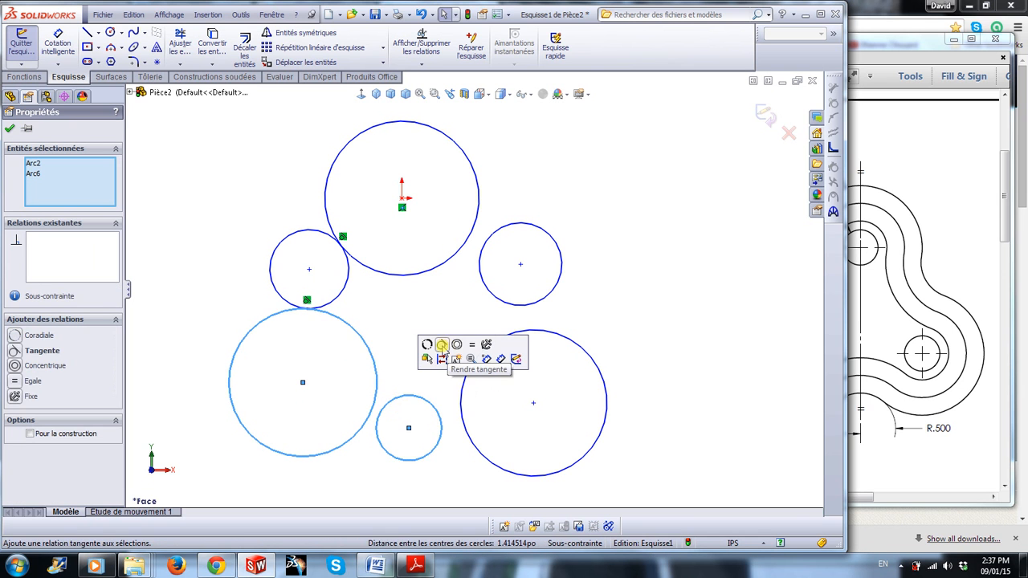
pyautogui.click(439, 344)
pyautogui.click(438, 413)
pyautogui.click(436, 416)
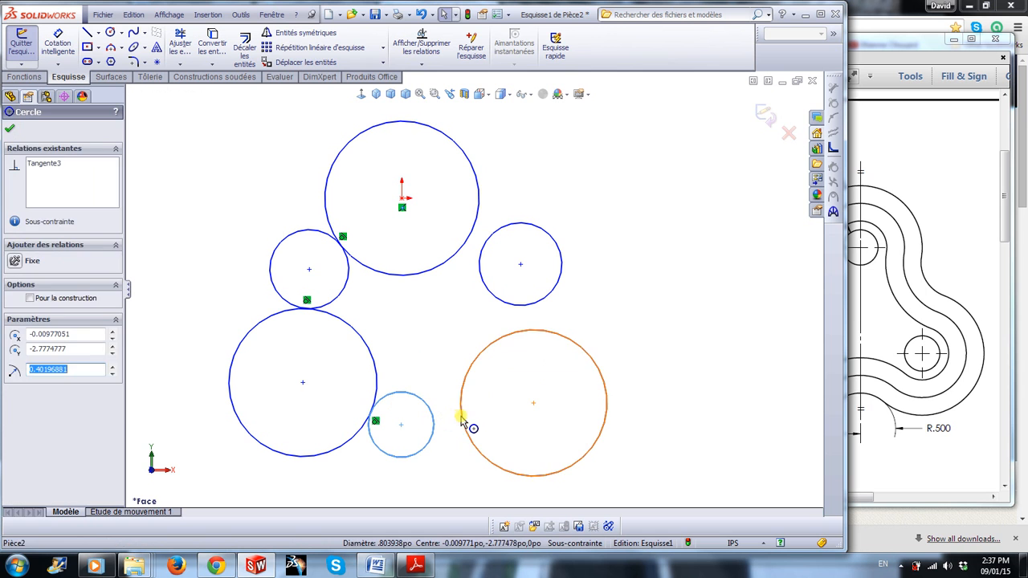
pyautogui.keyDown('ctrl'); pyautogui.click(462, 414); pyautogui.keyUp('ctrl')
pyautogui.click(518, 366)
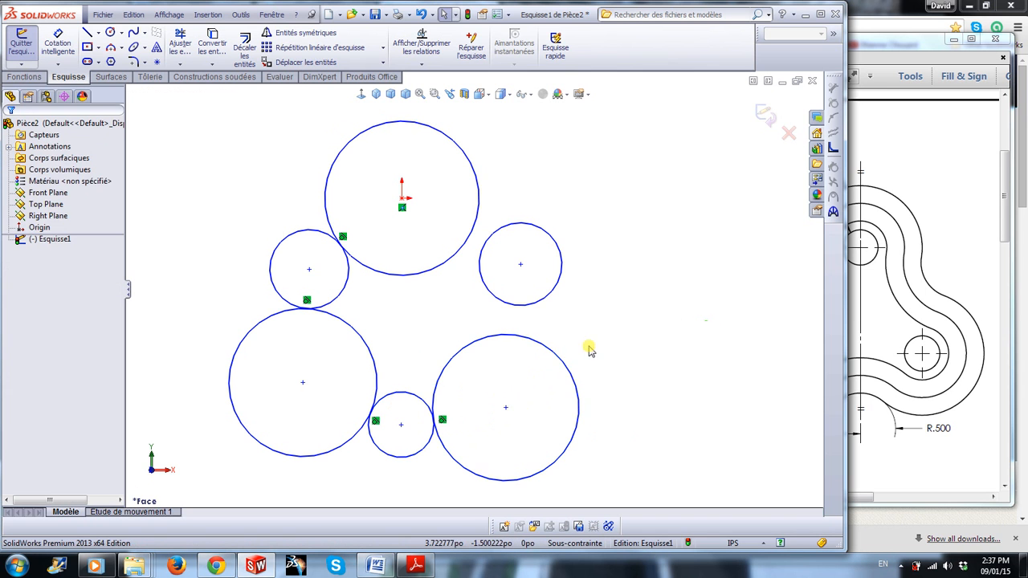
# Make the right small circle tangent to the lower-right large circle and to the top large circle.
pyautogui.click(557, 356)
pyautogui.keyDown('ctrl'); pyautogui.click(519, 306); pyautogui.keyUp('ctrl')
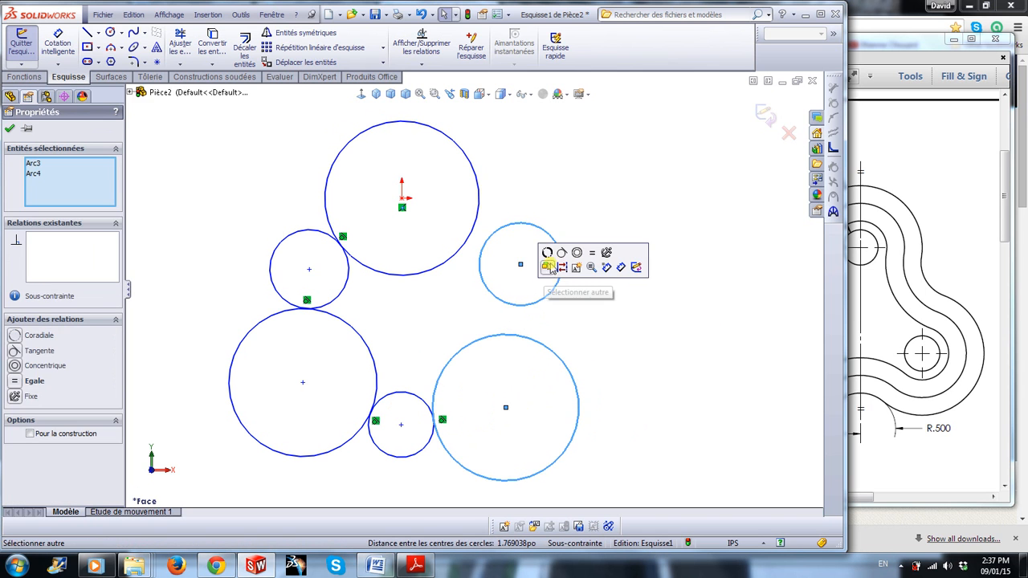
pyautogui.click(557, 255)
pyautogui.click(584, 263)
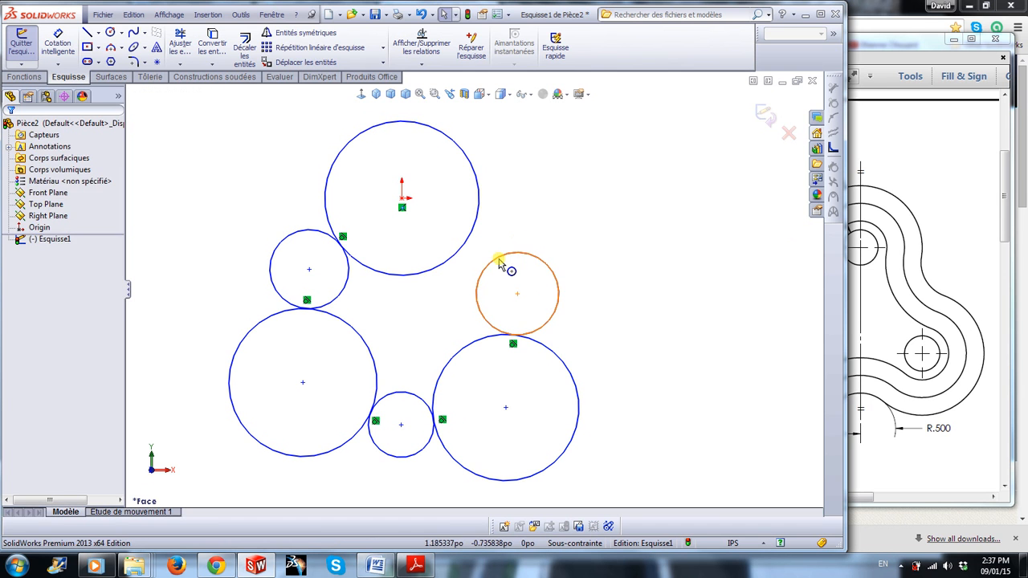
pyautogui.click(499, 257)
pyautogui.keyDown('ctrl'); pyautogui.click(471, 244); pyautogui.keyUp('ctrl')
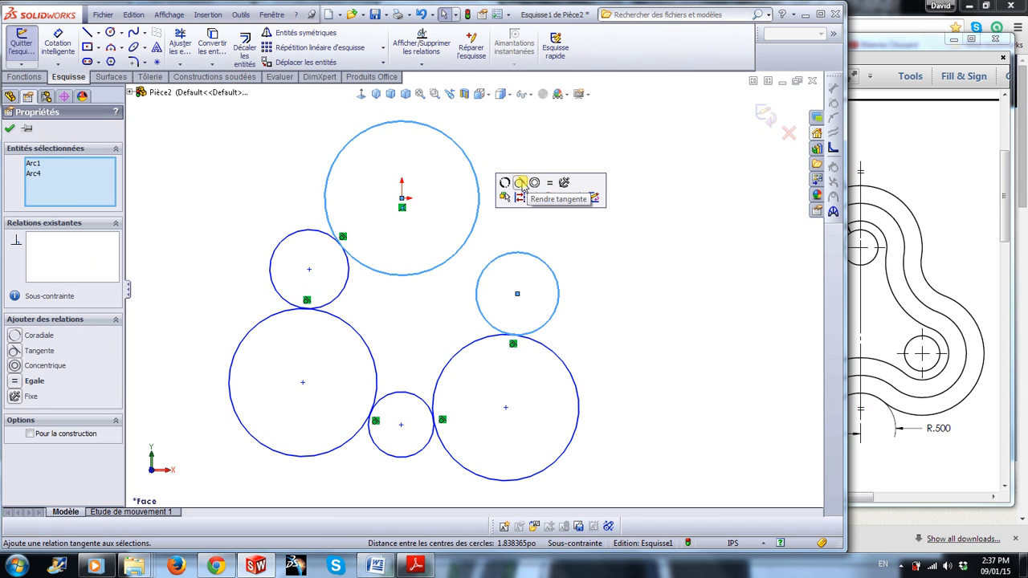
pyautogui.click(526, 186)
pyautogui.click(518, 474)
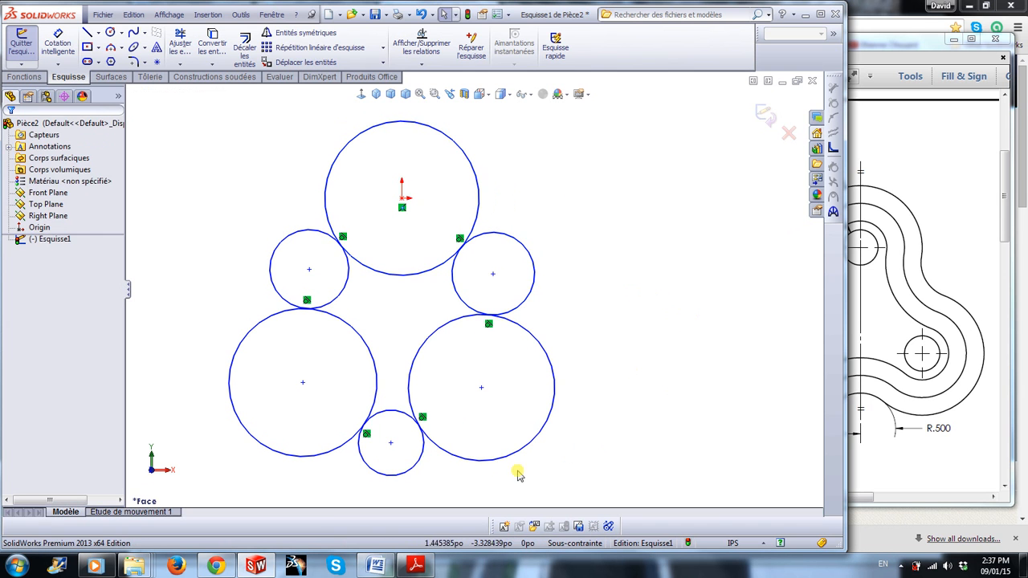
# Align the centres of the two lower large circles with a horizontal relation.
pyautogui.click(302, 382)
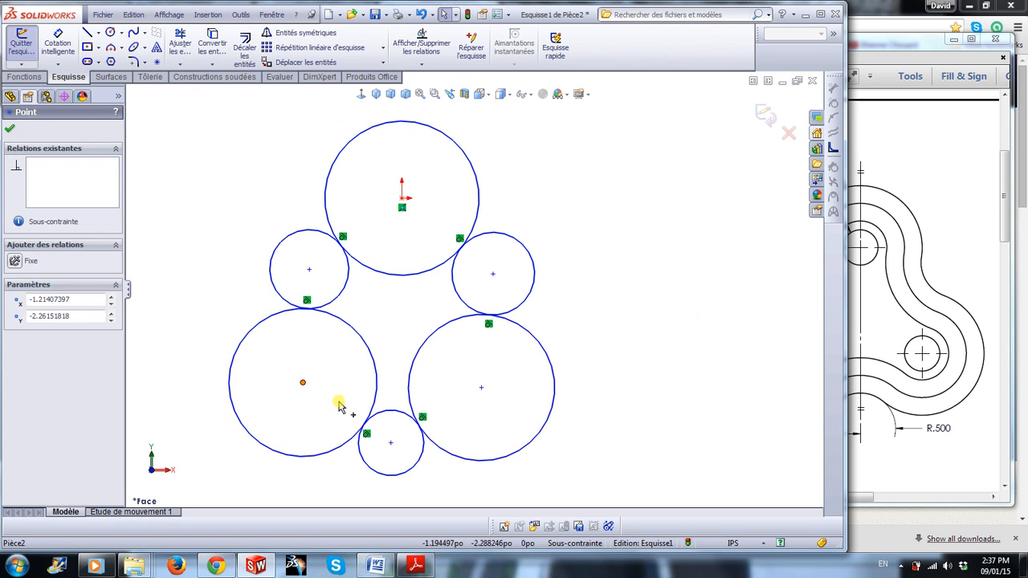
pyautogui.keyDown('ctrl'); pyautogui.click(482, 390); pyautogui.keyUp('ctrl')
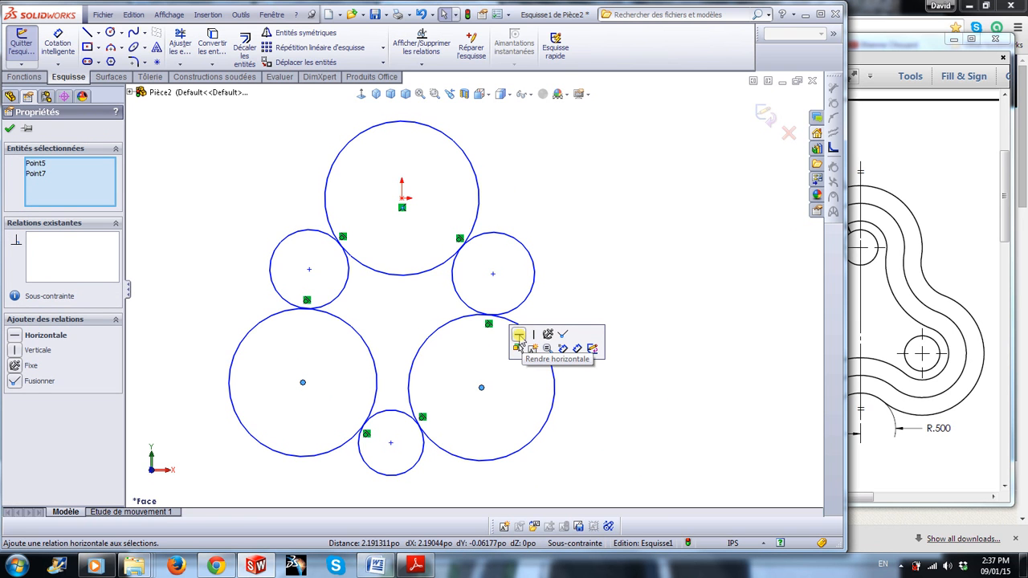
pyautogui.click(519, 336)
pyautogui.click(677, 310)
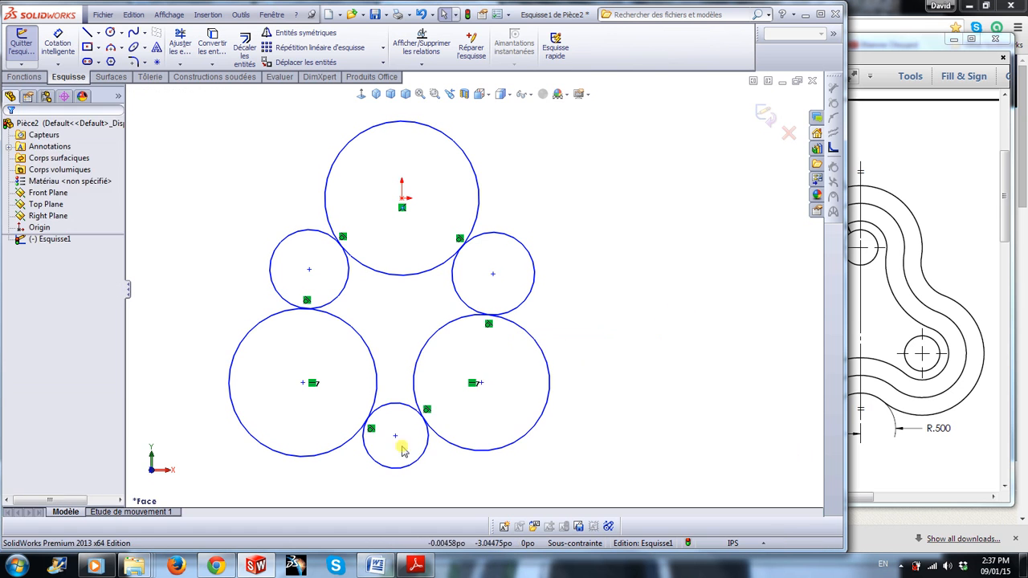
# Align the bottom small circle's centre with the top circle's centre at the origin using a vertical relation.
pyautogui.click(395, 436)
pyautogui.keyDown('ctrl'); pyautogui.click(402, 198); pyautogui.keyUp('ctrl')
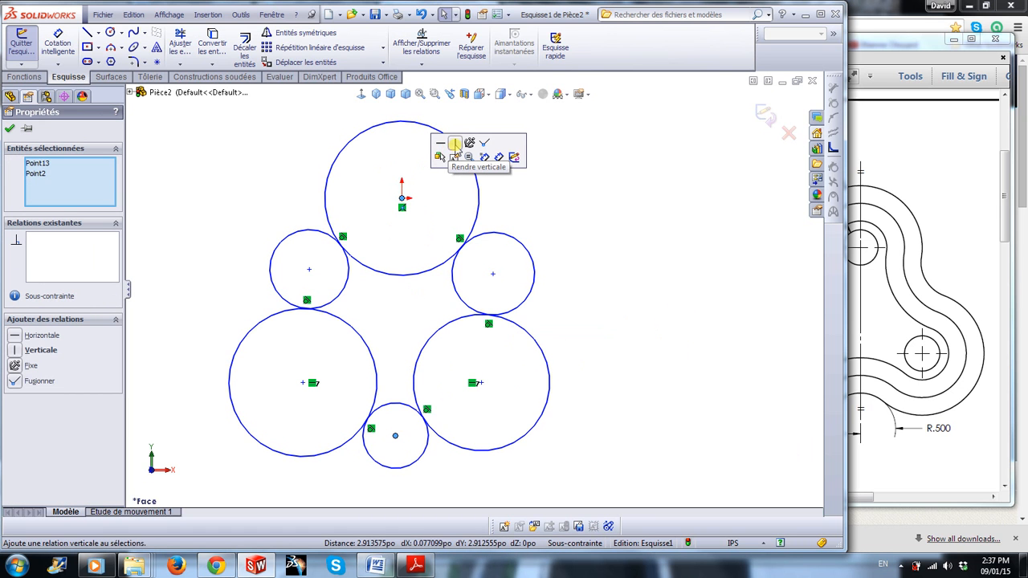
pyautogui.click(454, 144)
pyautogui.click(714, 340)
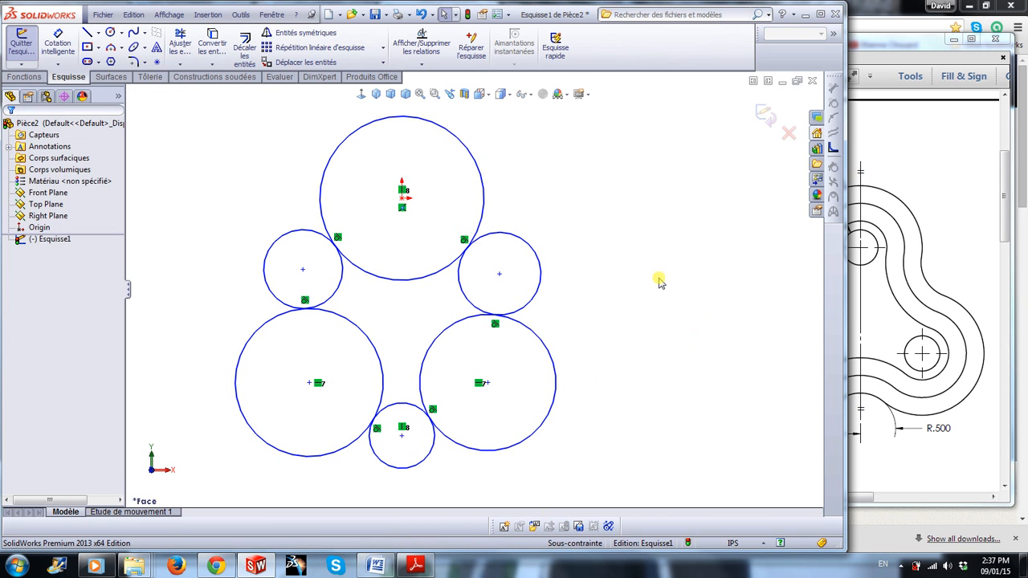
# Trim away the outer portions of the three small circles and the inner portions of the large circles, leaving one closed three-lobed outline.
pyautogui.click(180, 42)
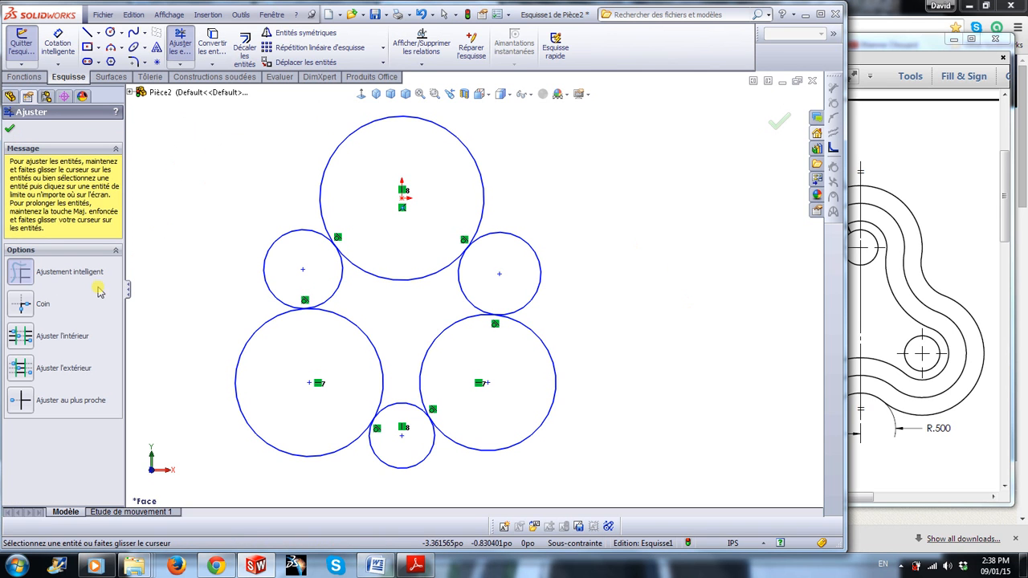
pyautogui.moveTo(239, 197); pyautogui.dragTo(273, 257)
pyautogui.moveTo(449, 474); pyautogui.dragTo(421, 455)
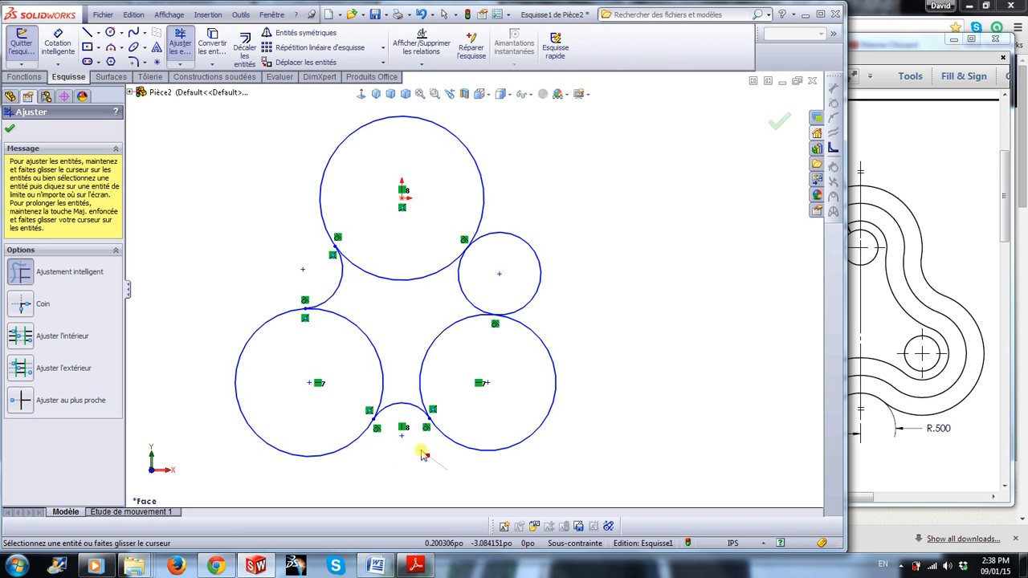
pyautogui.moveTo(586, 237); pyautogui.dragTo(524, 265)
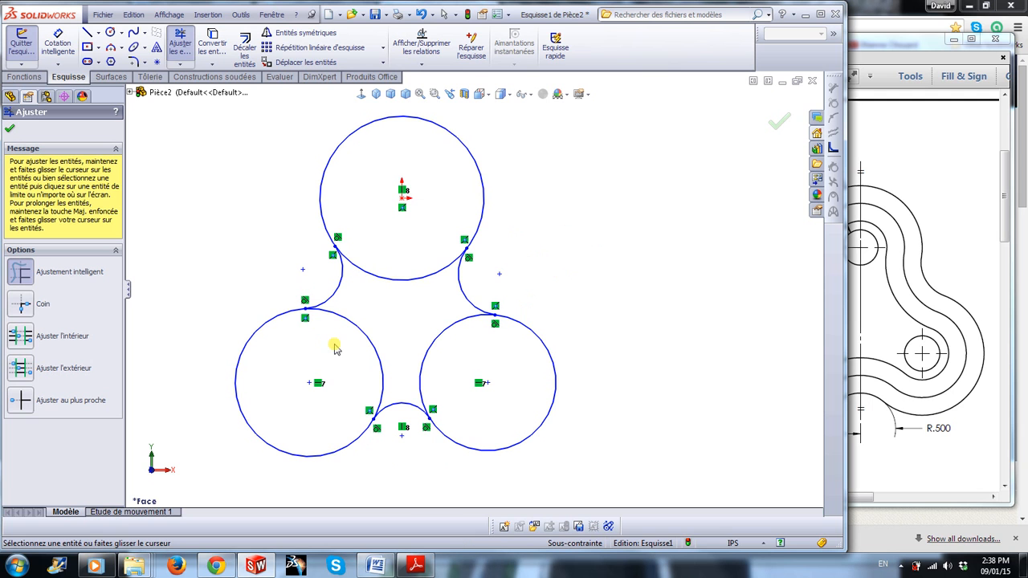
pyautogui.moveTo(354, 332)
pyautogui.mouseDown()
pyautogui.moveTo(384, 266)
pyautogui.moveTo(442, 309)
pyautogui.moveTo(451, 337)
pyautogui.mouseUp()
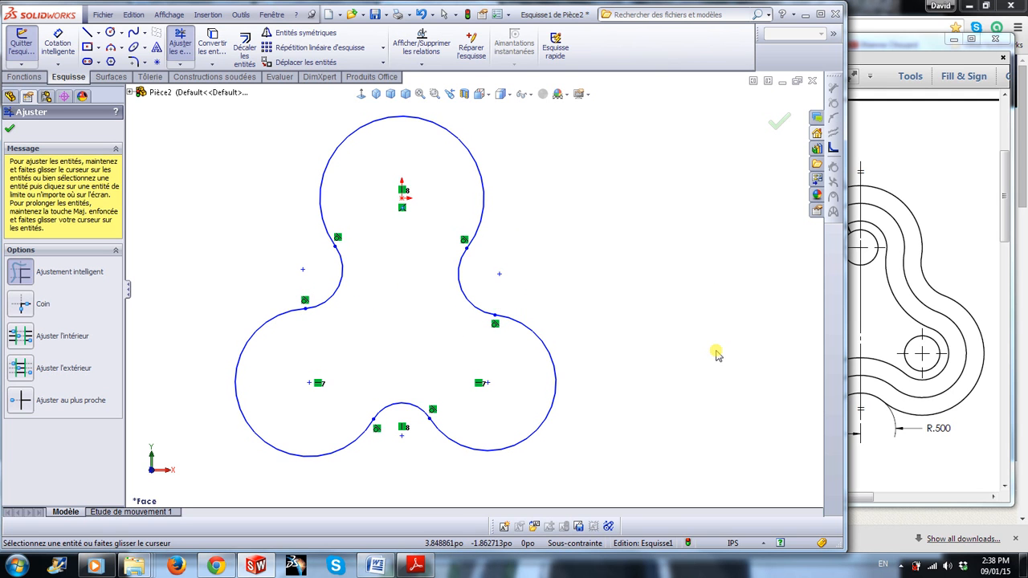
pyautogui.click(778, 121)
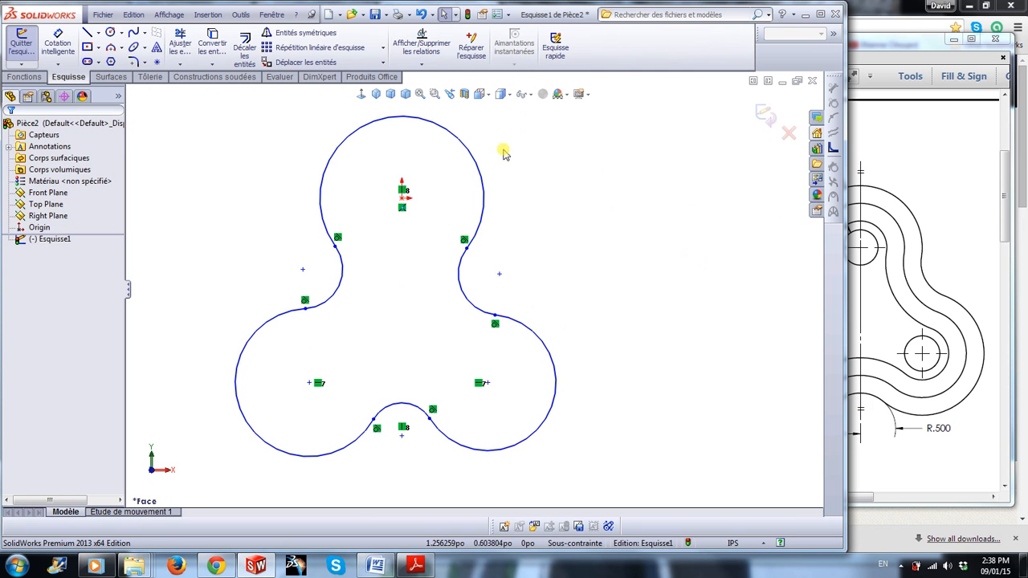
# Make the three large lobe arcs equal in radius.
pyautogui.click(476, 161)
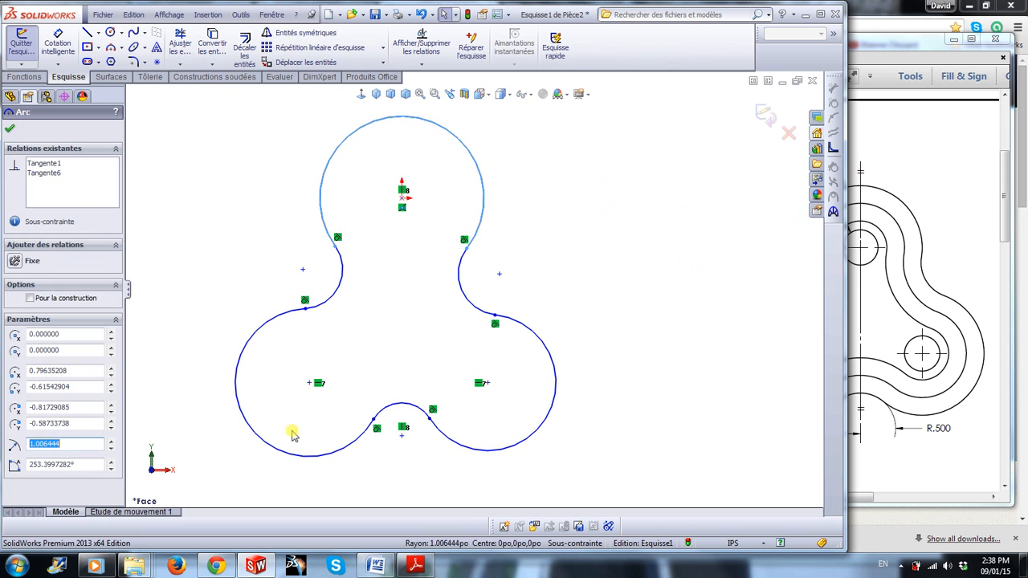
pyautogui.keyDown('ctrl'); pyautogui.click(275, 454); pyautogui.keyUp('ctrl')
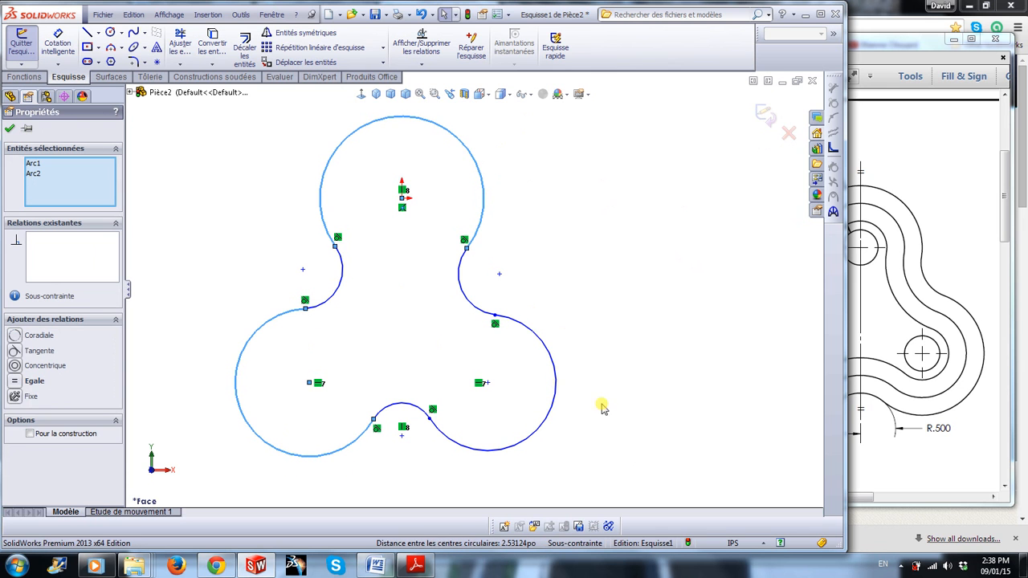
pyautogui.keyDown('ctrl'); pyautogui.click(555, 411); pyautogui.keyUp('ctrl')
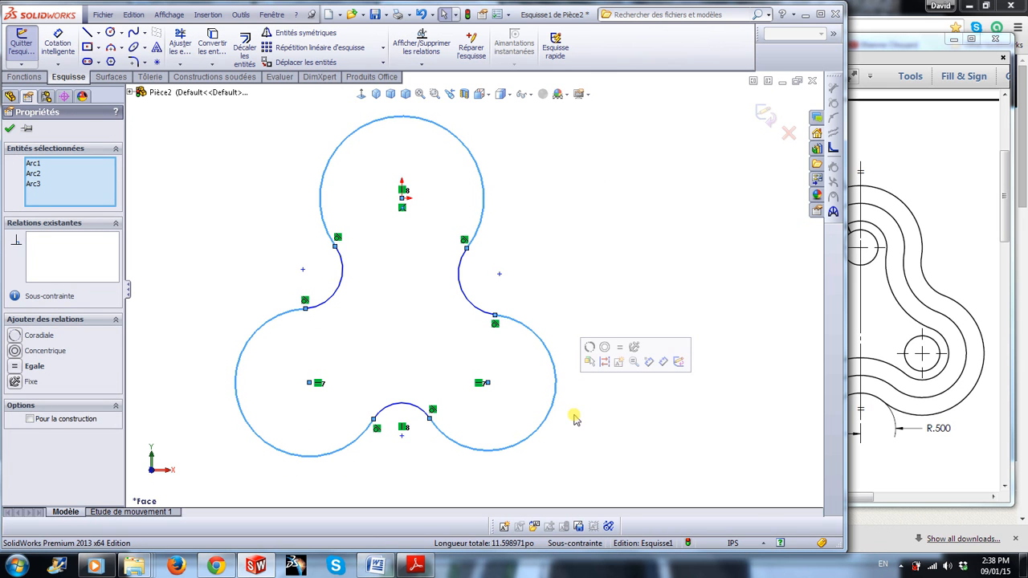
pyautogui.click(619, 348)
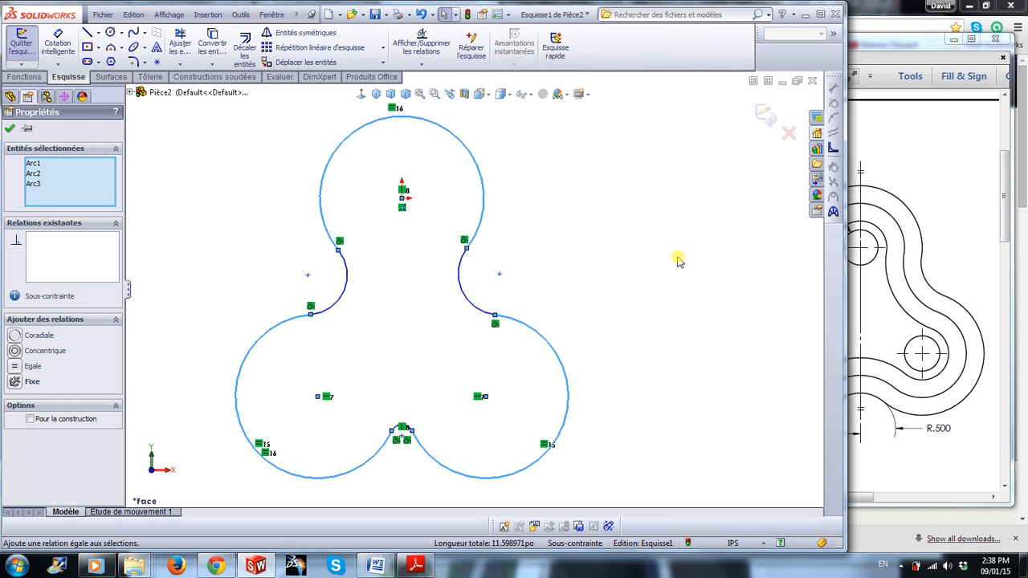
pyautogui.click(677, 259)
# Make the three small connecting arcs equal in radius.
pyautogui.click(349, 277)
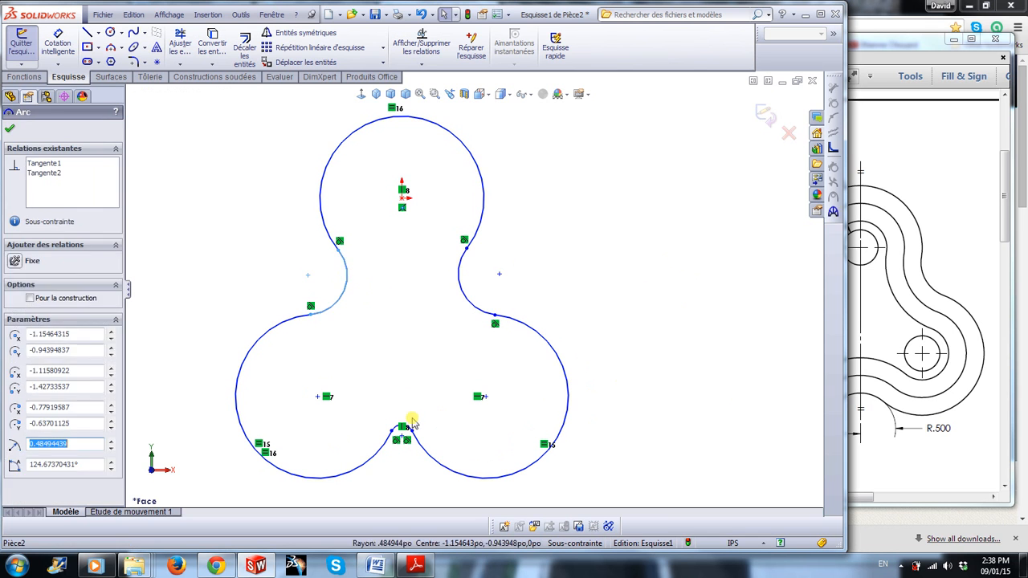
pyautogui.keyDown('ctrl'); pyautogui.click(399, 432); pyautogui.keyUp('ctrl')
pyautogui.keyDown('ctrl'); pyautogui.click(482, 309); pyautogui.keyUp('ctrl')
pyautogui.click(536, 245)
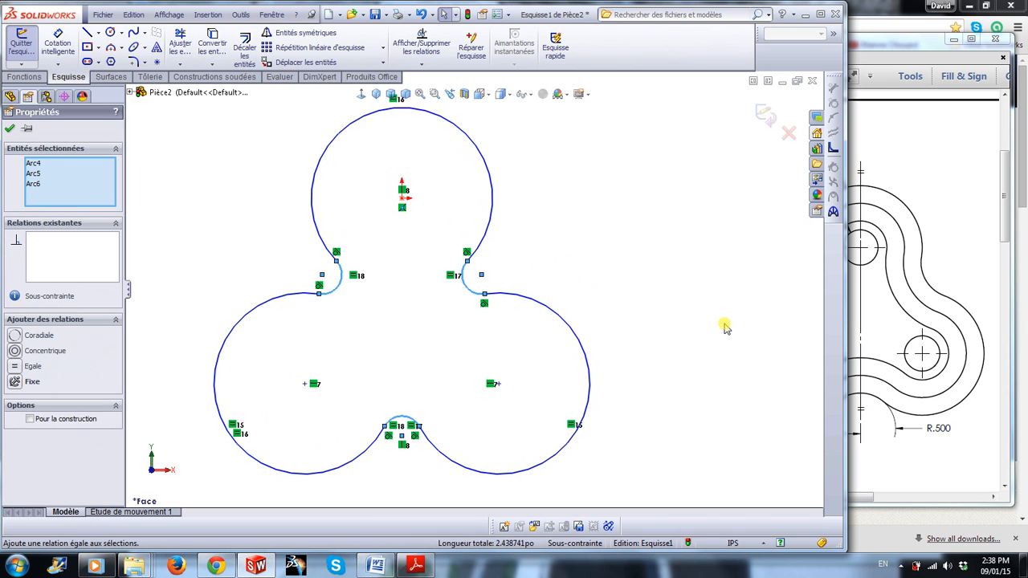
pyautogui.click(720, 317)
# Dimension the top lobe arc with a radius of .875 in.
pyautogui.moveTo(682, 234); pyautogui.dragTo(677, 201, button='right')
pyautogui.click(492, 155)
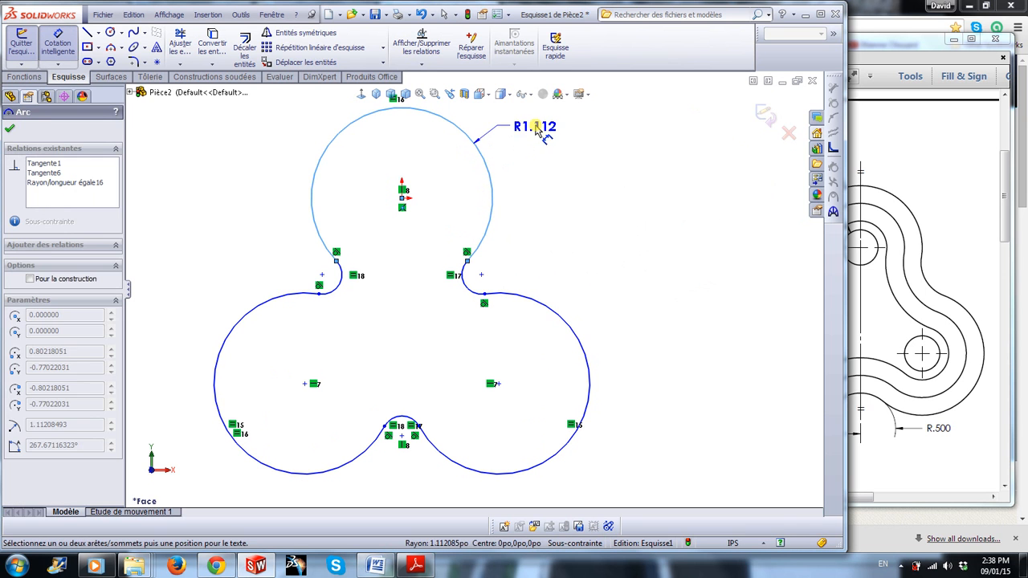
pyautogui.click(541, 130)
pyautogui.write('.875')
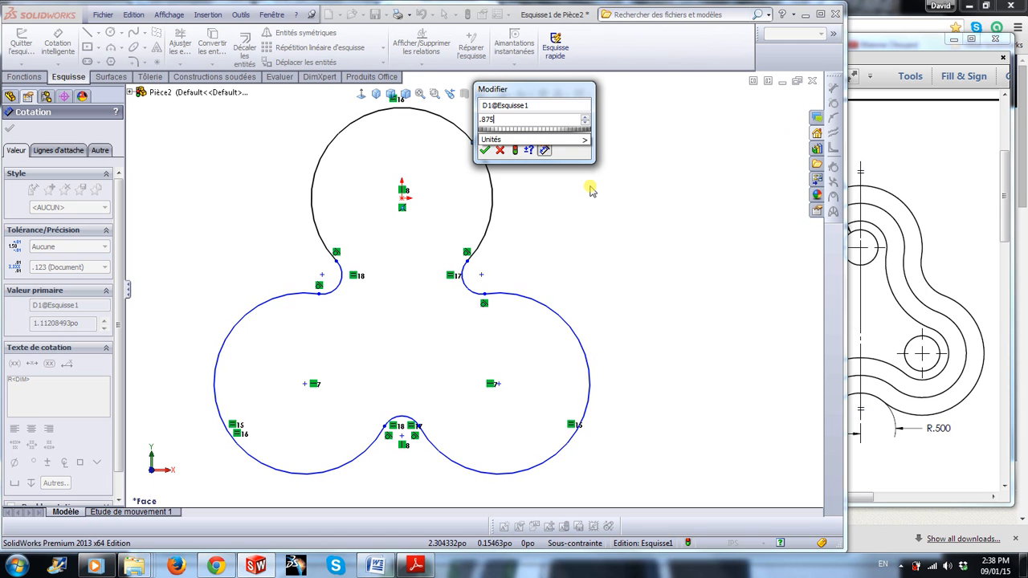
pyautogui.press('Return')
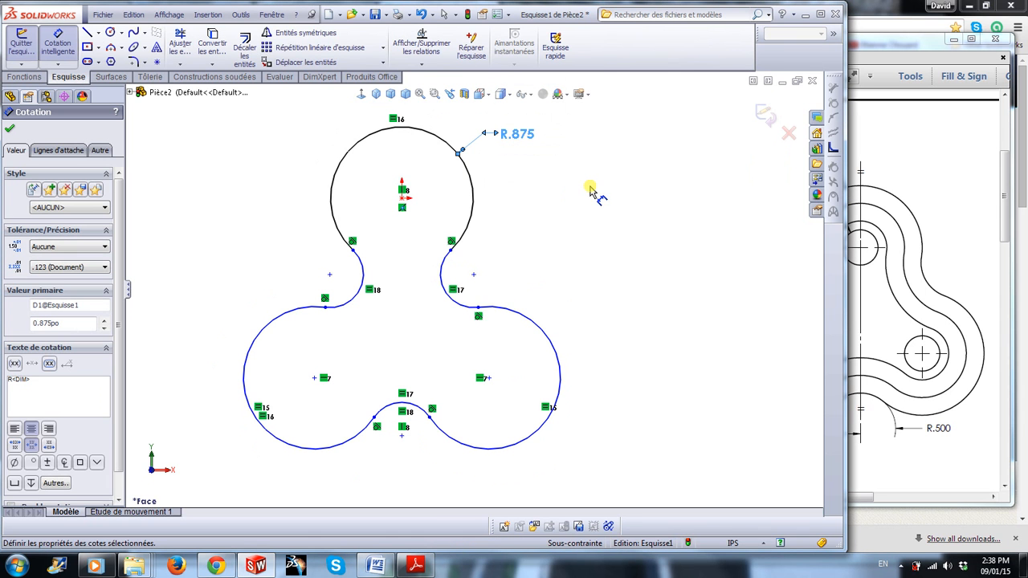
# Dimension the right connecting arc with a radius of .5 in.
pyautogui.click(454, 303)
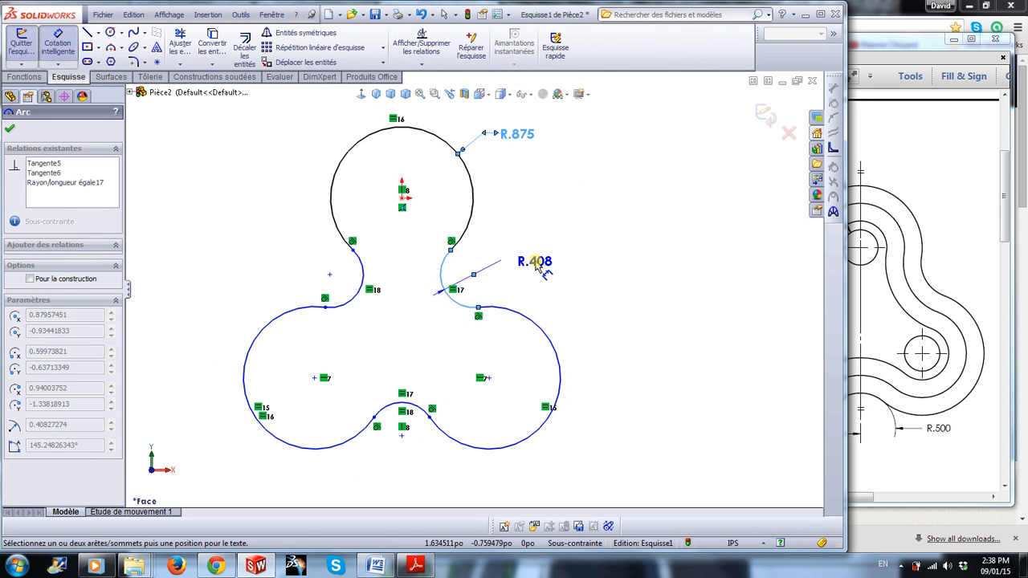
pyautogui.click(536, 267)
pyautogui.write('.5')
pyautogui.press('Return')
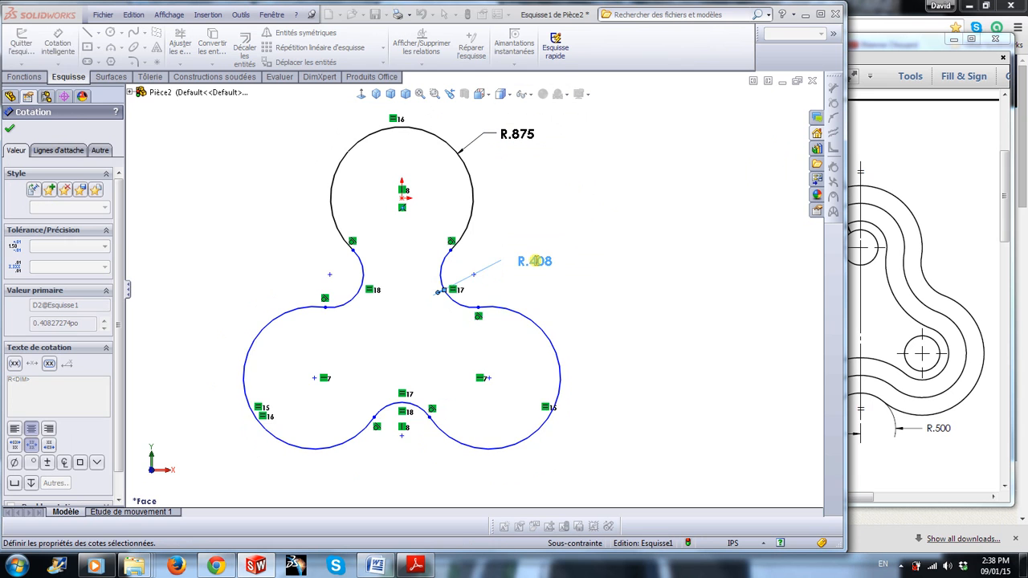
pyautogui.press('Escape')
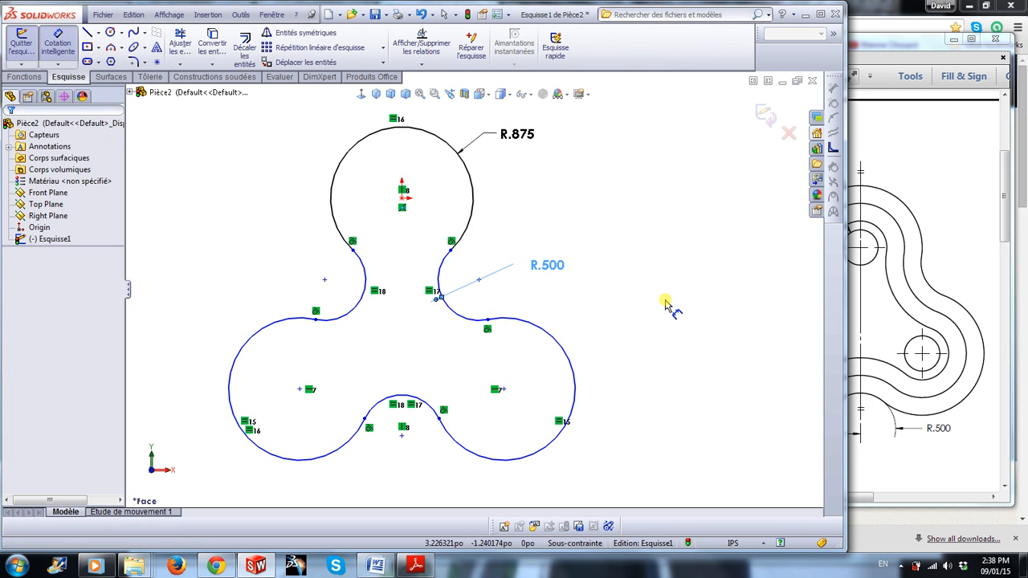
# Check the centre spacing in the 2-DECALAGE-REPET drawing and dimension the vertical distance from the origin to the lower-left lobe centre as 1.5 in.
pyautogui.click(962, 257)
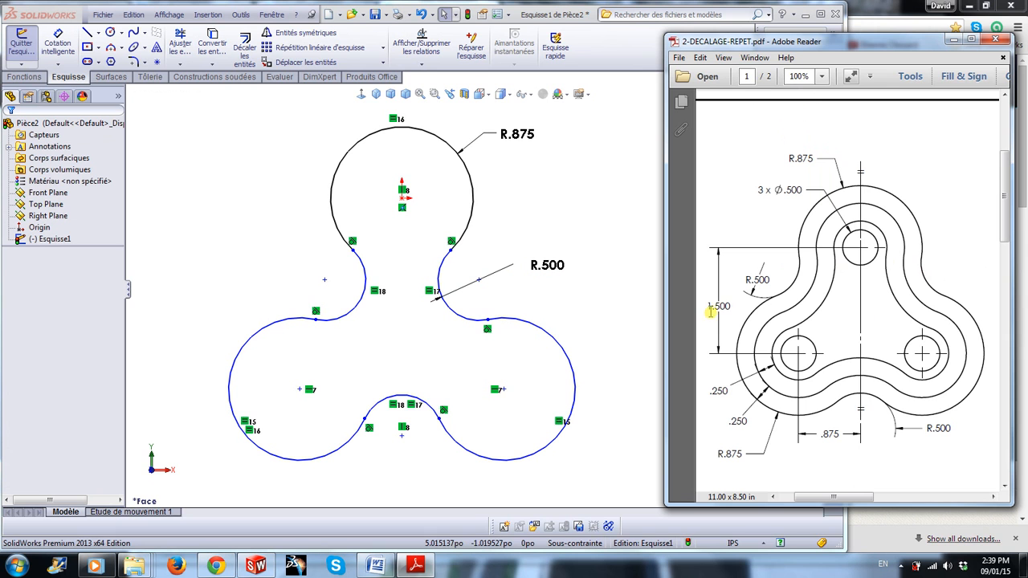
pyautogui.moveTo(709, 306); pyautogui.dragTo(730, 306)
pyautogui.click(277, 216)
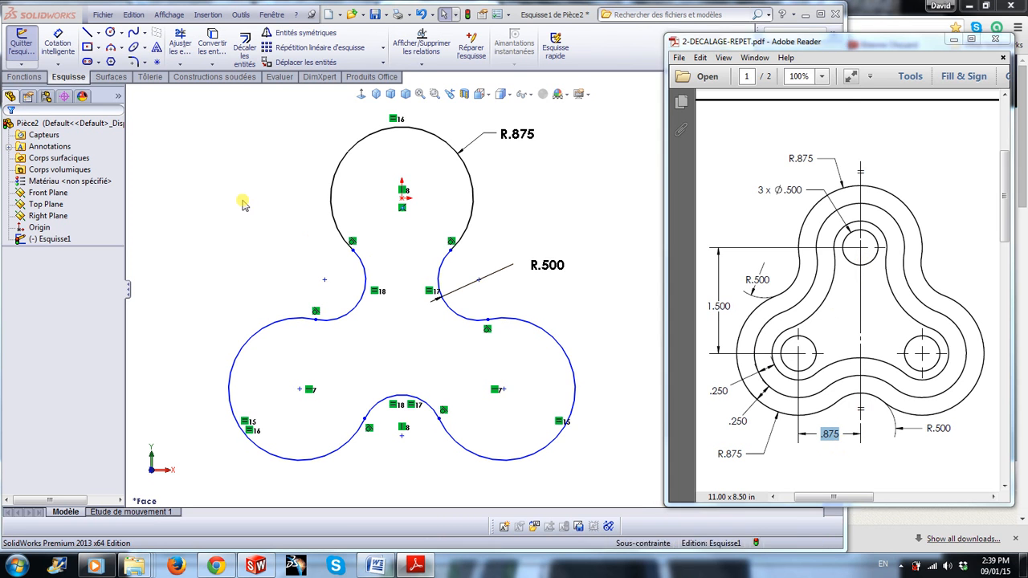
pyautogui.moveTo(672, 292); pyautogui.dragTo(669, 193, button='right')
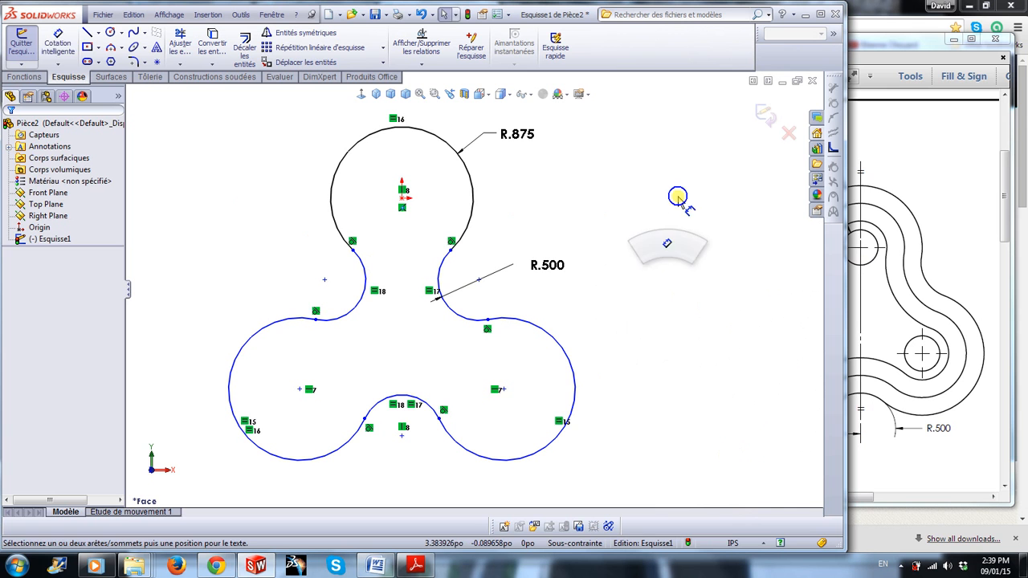
pyautogui.click(402, 199)
pyautogui.click(299, 389)
pyautogui.click(193, 287)
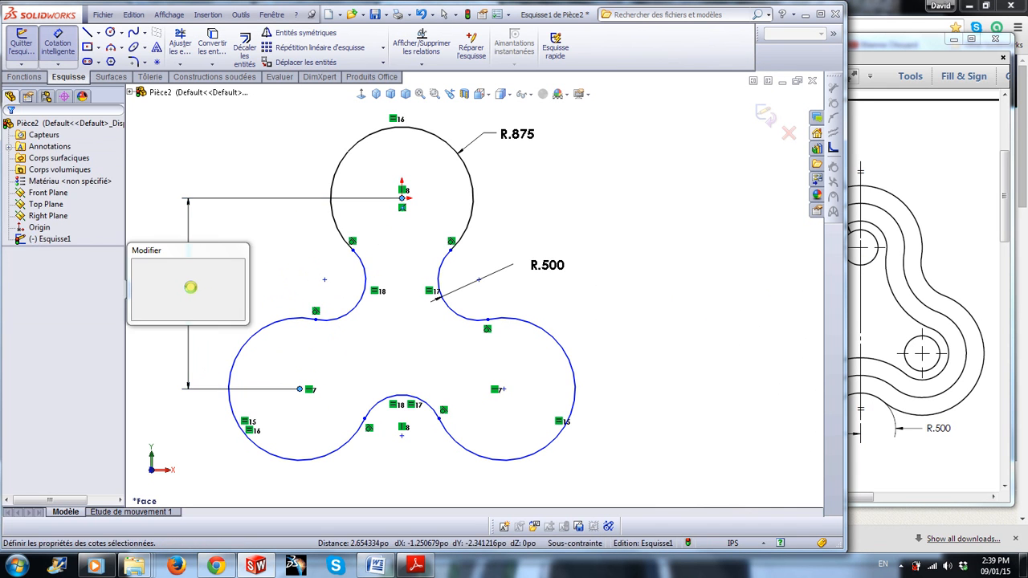
pyautogui.write('1.5')
pyautogui.press('Return')
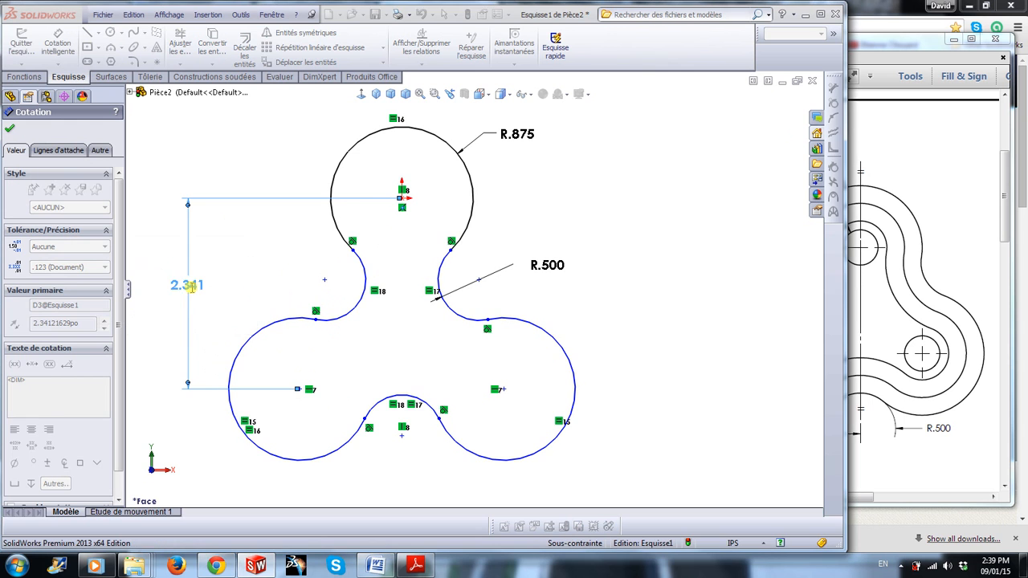
# Dimension the horizontal distance between the origin and the lower-left lobe centre as .875 in.
pyautogui.click(402, 198)
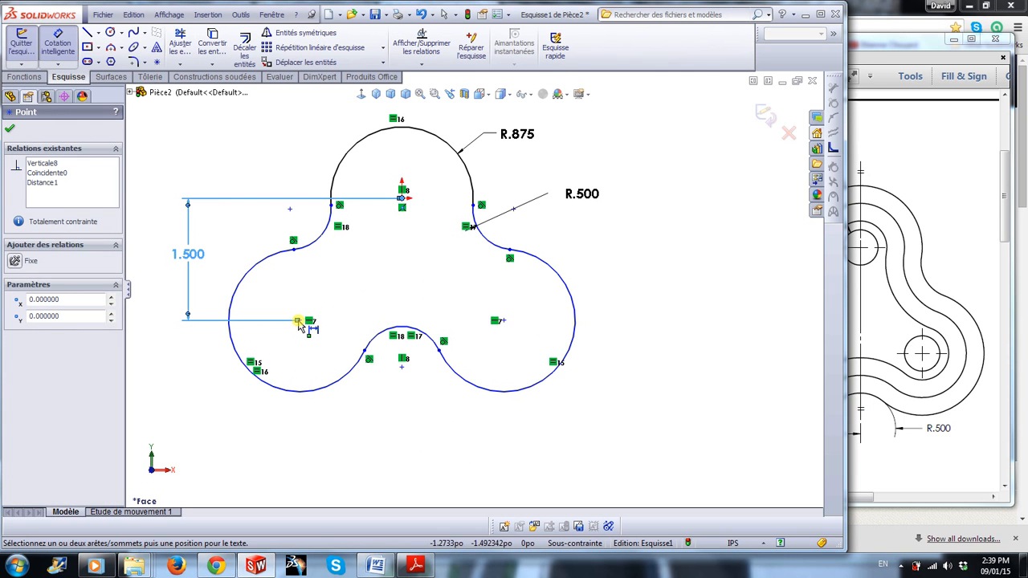
pyautogui.click(298, 320)
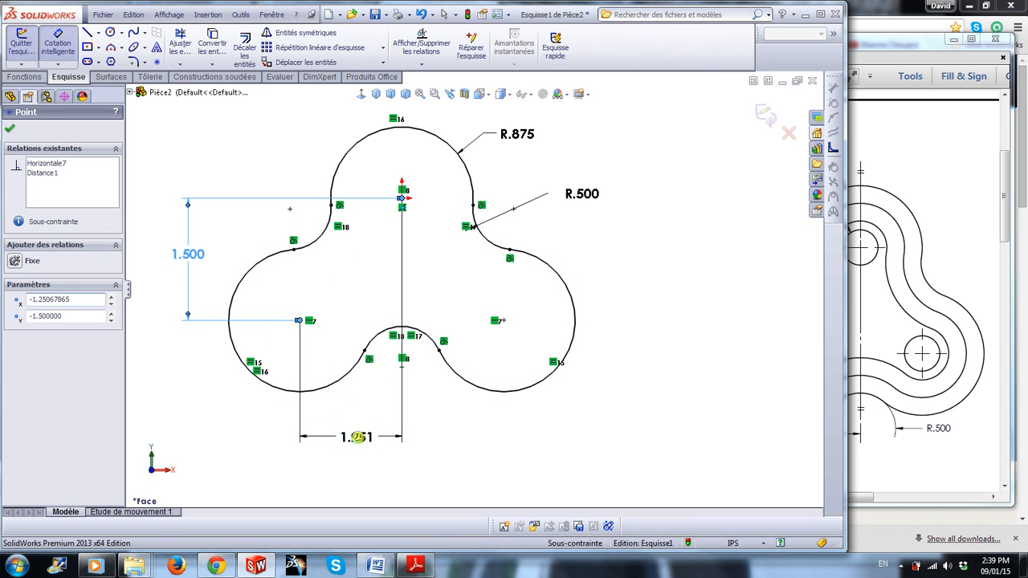
pyautogui.click(355, 444)
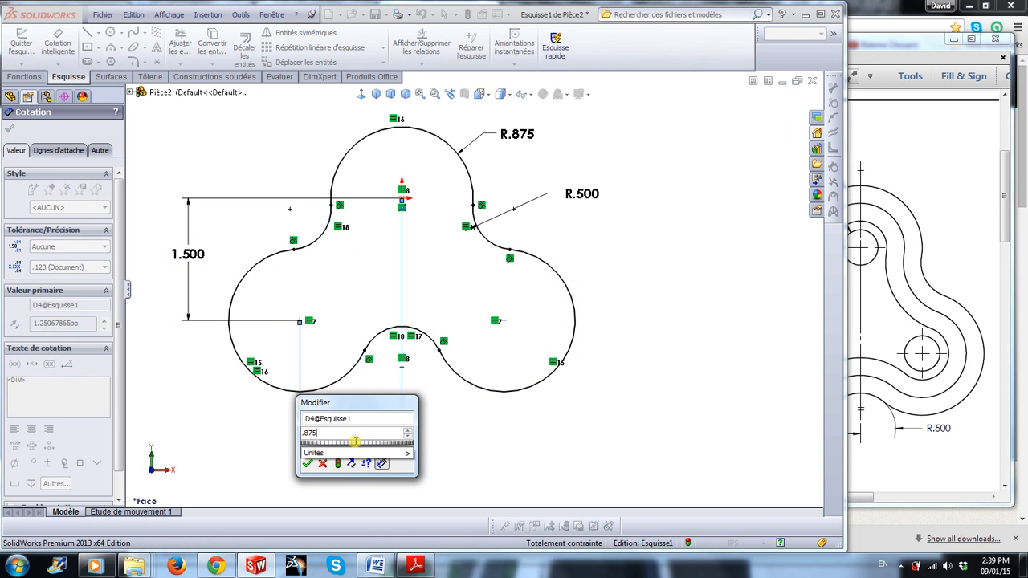
pyautogui.press('Return')
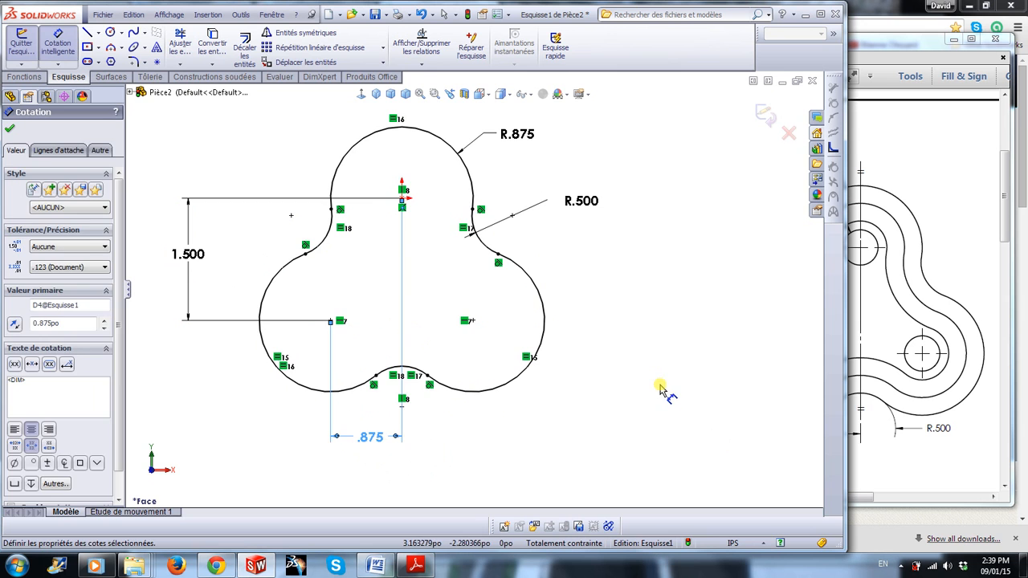
pyautogui.click(660, 388)
pyautogui.press('Escape')
# Offset the whole three-lobed outline inward by .25 in, selecting it as a chain and reversing the offset direction.
pyautogui.scroll(2, 660, 389)
pyautogui.scroll(-2, 442, 280)
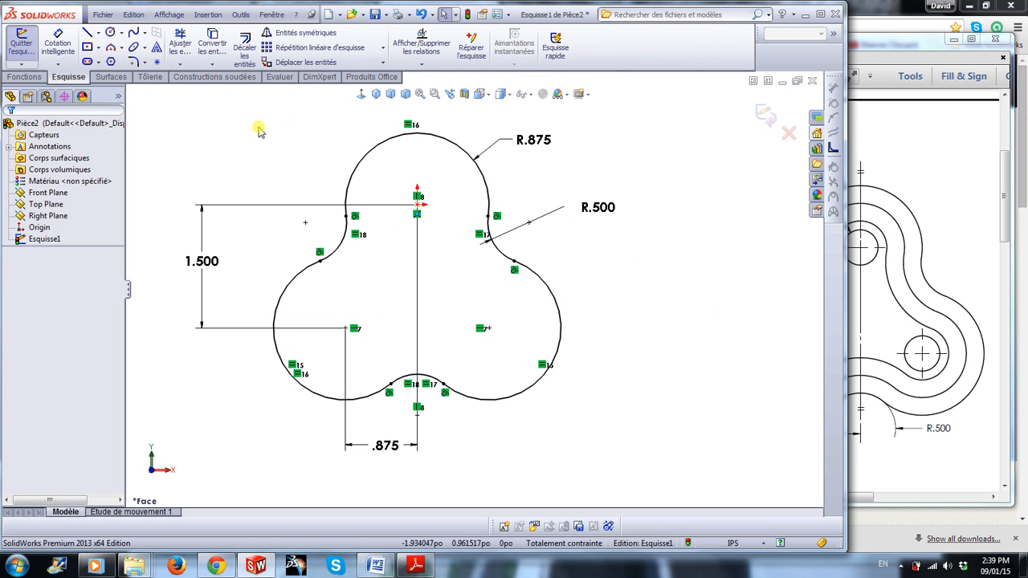
pyautogui.click(243, 47)
pyautogui.click(378, 151)
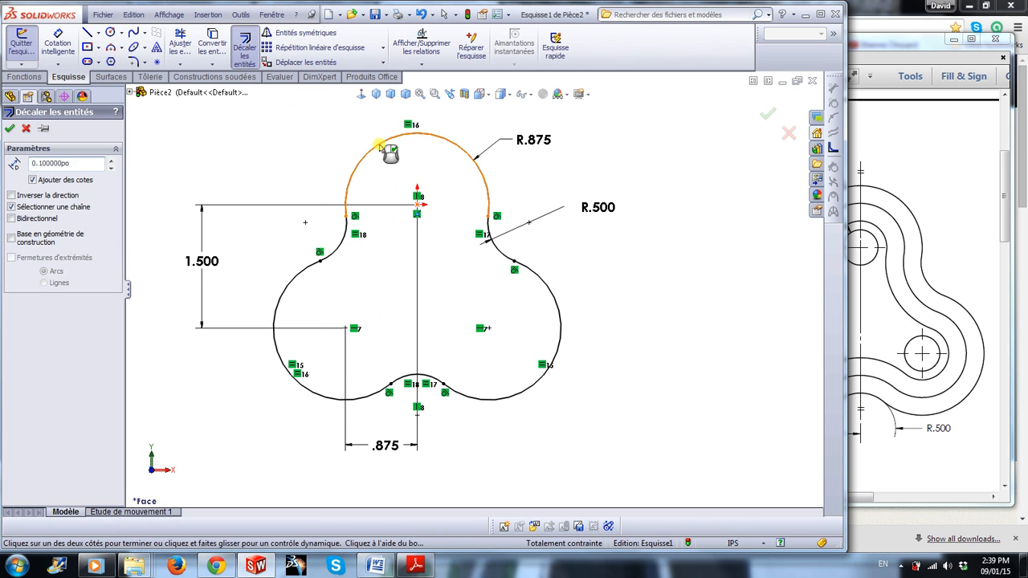
pyautogui.click(12, 195)
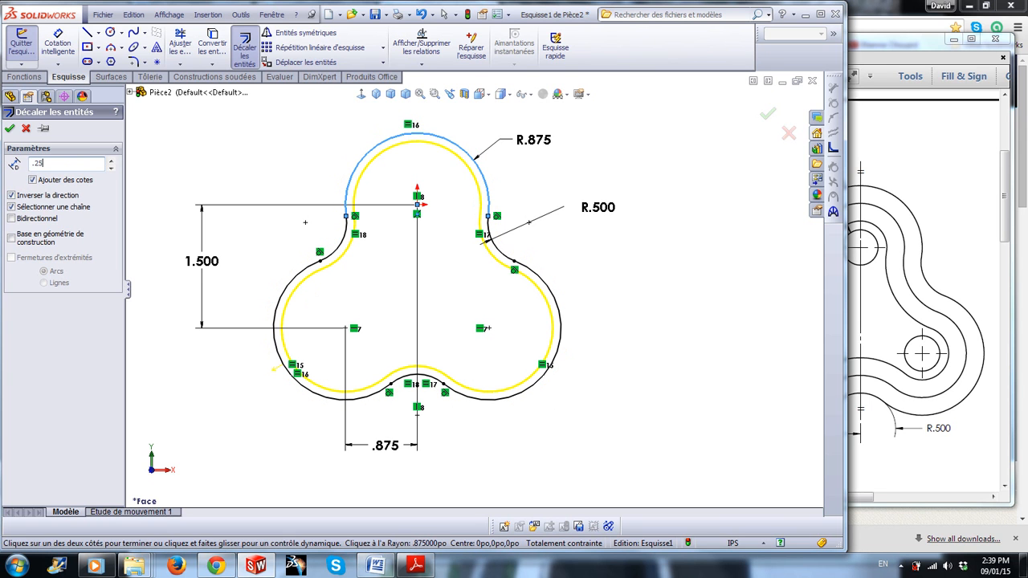
pyautogui.press('Return')
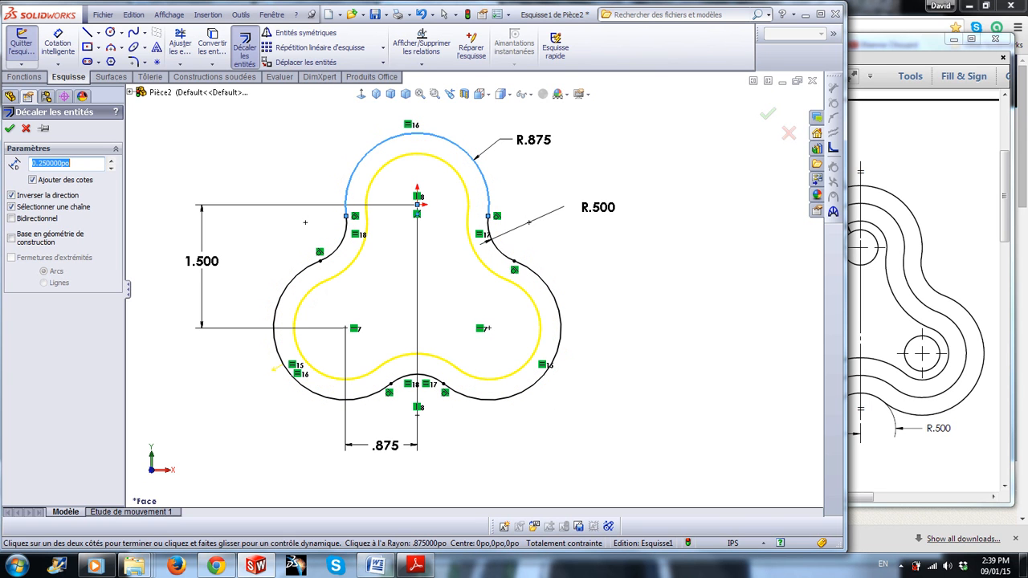
pyautogui.click(8, 130)
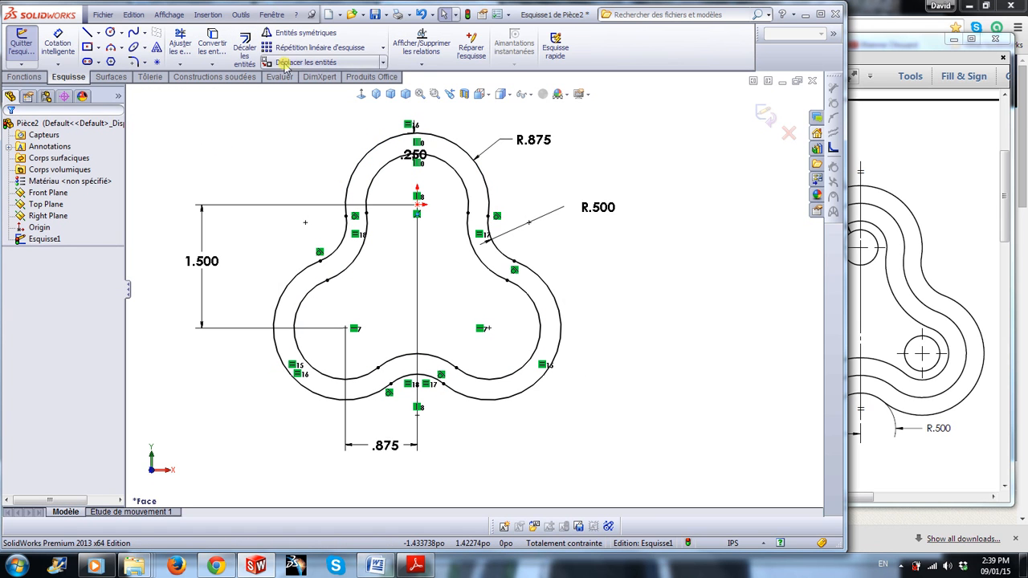
# Offset the inner three-lobed contour another 0.25 in inward, with the direction reversed.
pyautogui.click(245, 47)
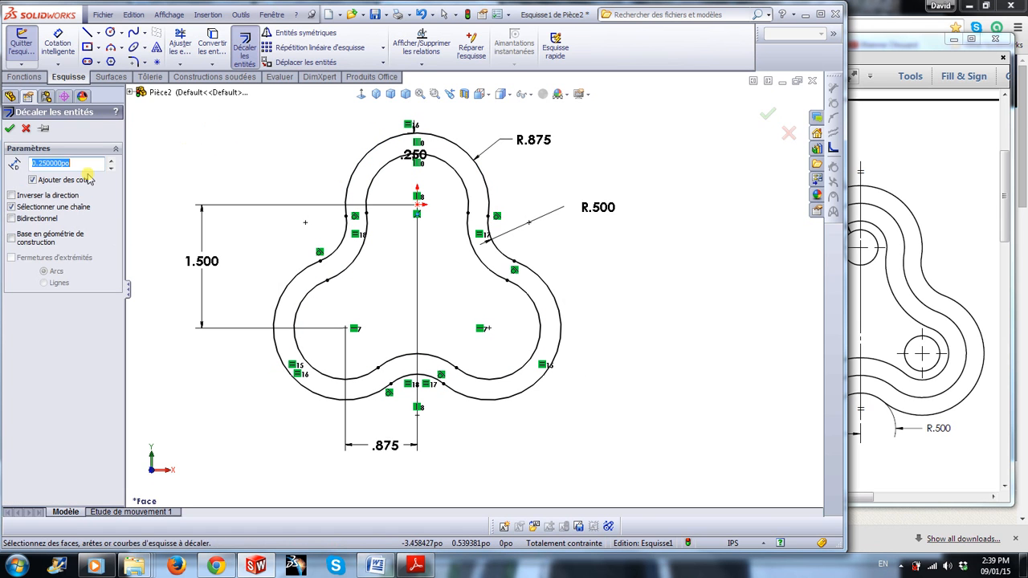
pyautogui.click(371, 182)
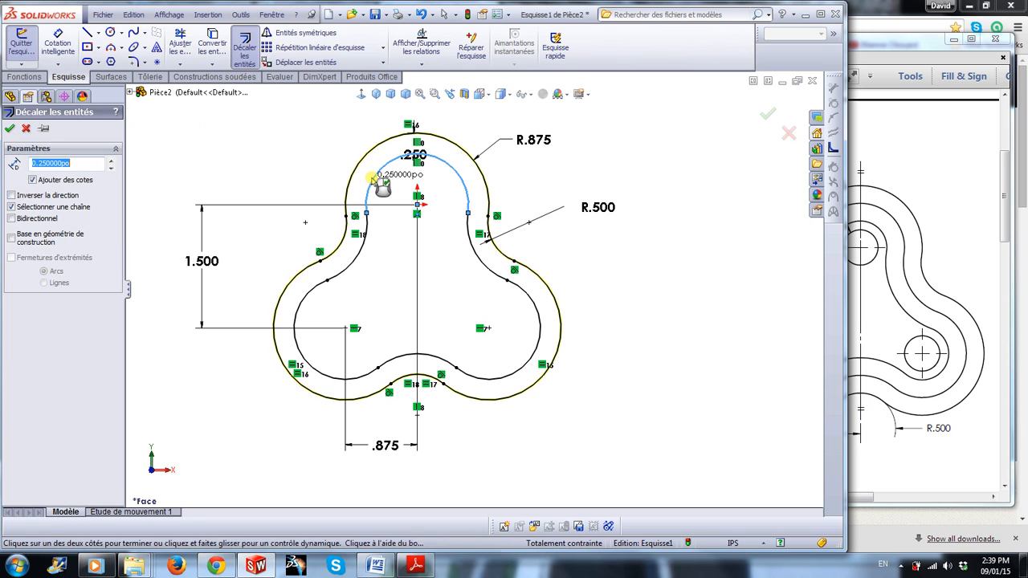
pyautogui.click(11, 195)
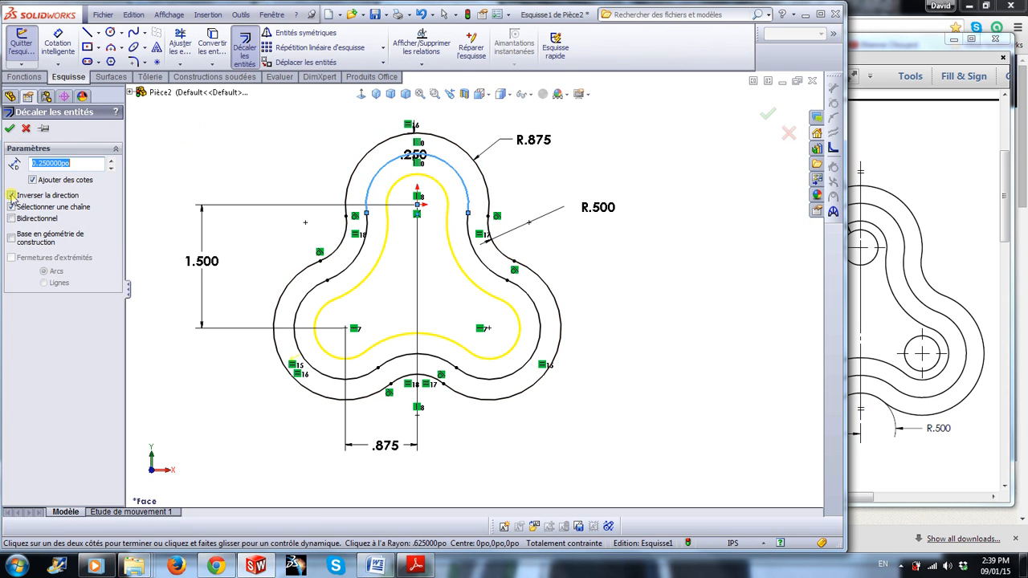
pyautogui.click(9, 128)
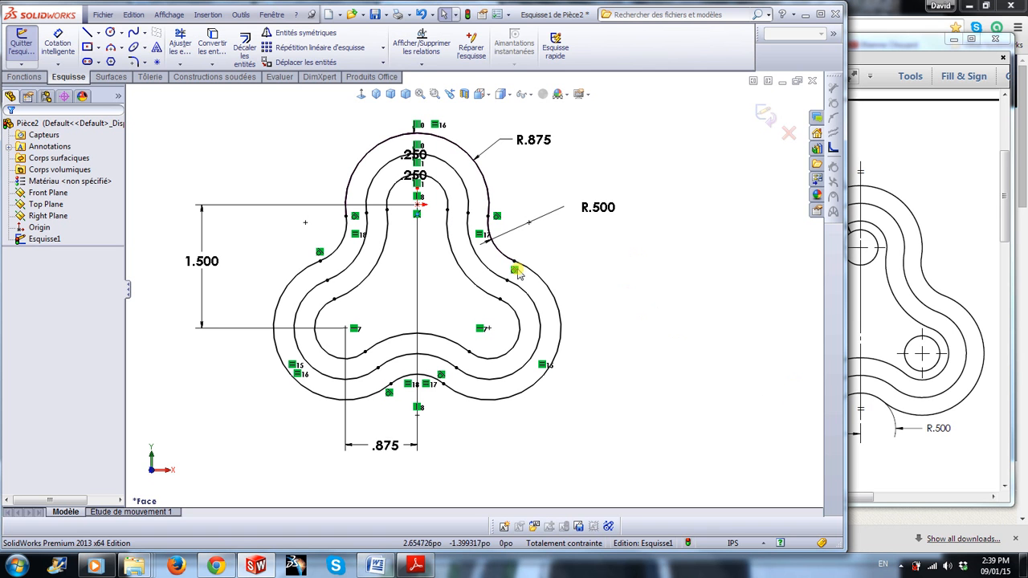
# Sketch a circle at each lobe centre with radii of about 0.24 in at the origin, 0.16 in lower right and 0.26 in lower left.
pyautogui.click(110, 34)
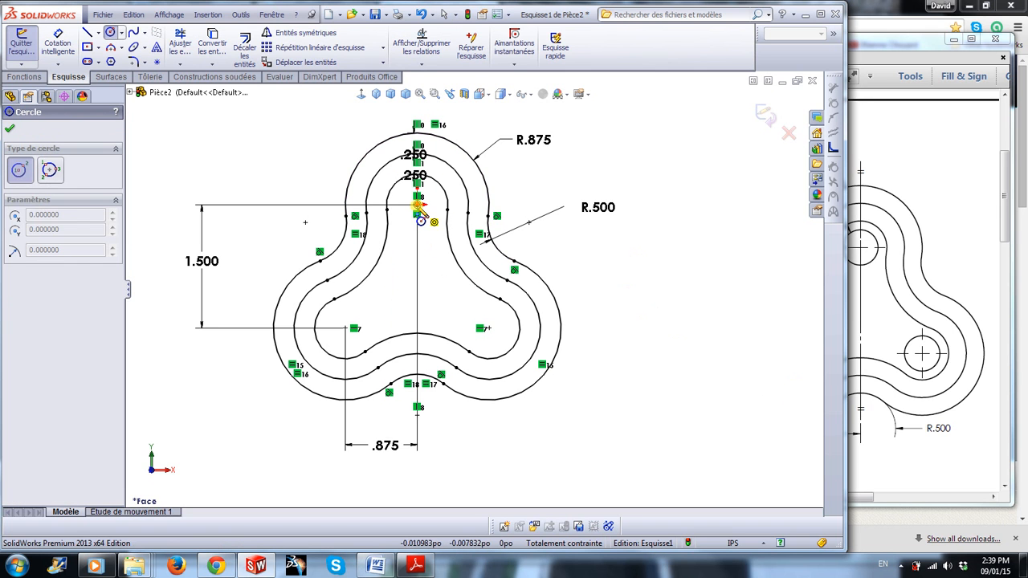
pyautogui.click(417, 204)
pyautogui.click(427, 222)
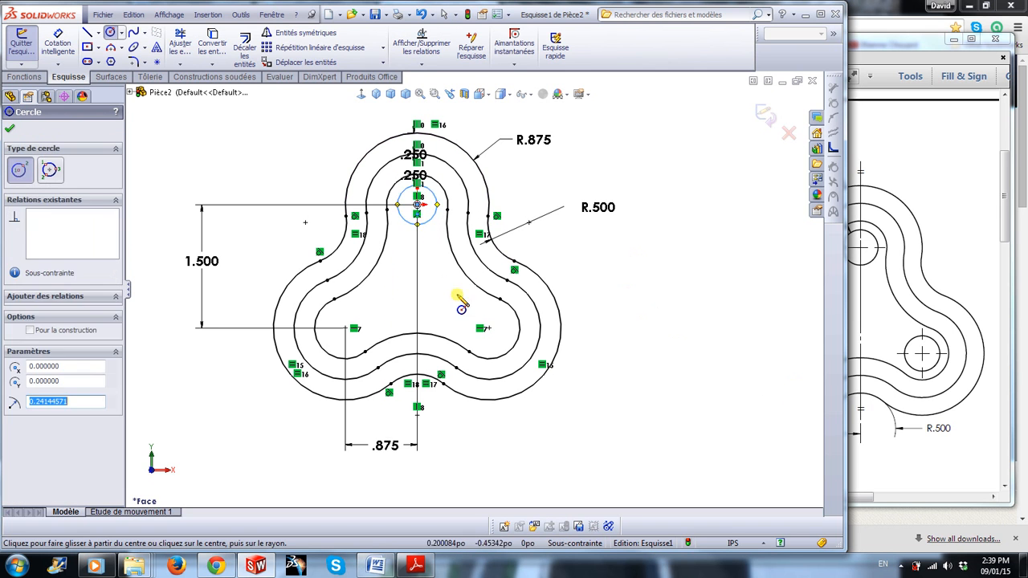
pyautogui.click(489, 327)
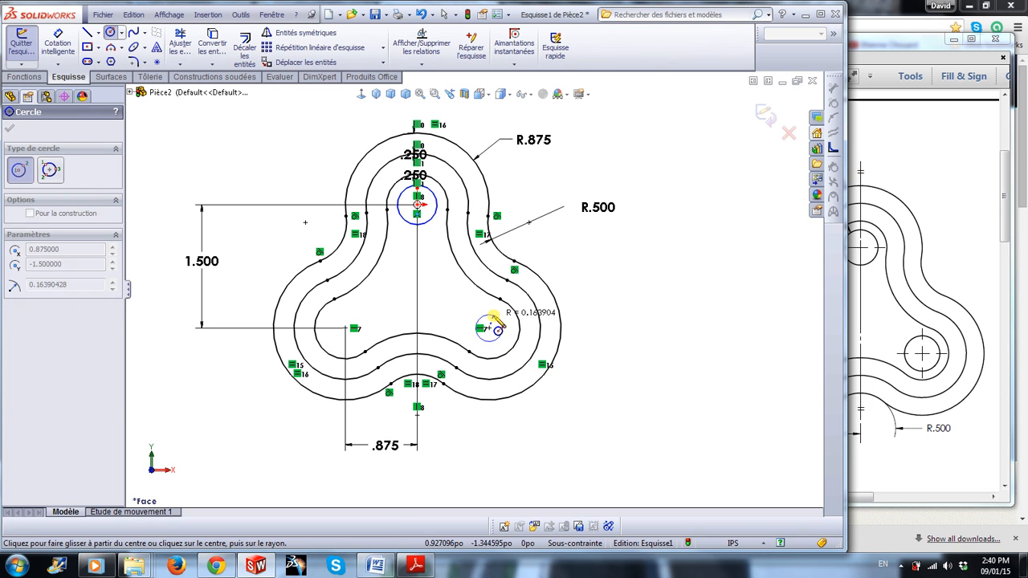
pyautogui.click(499, 319)
pyautogui.click(345, 328)
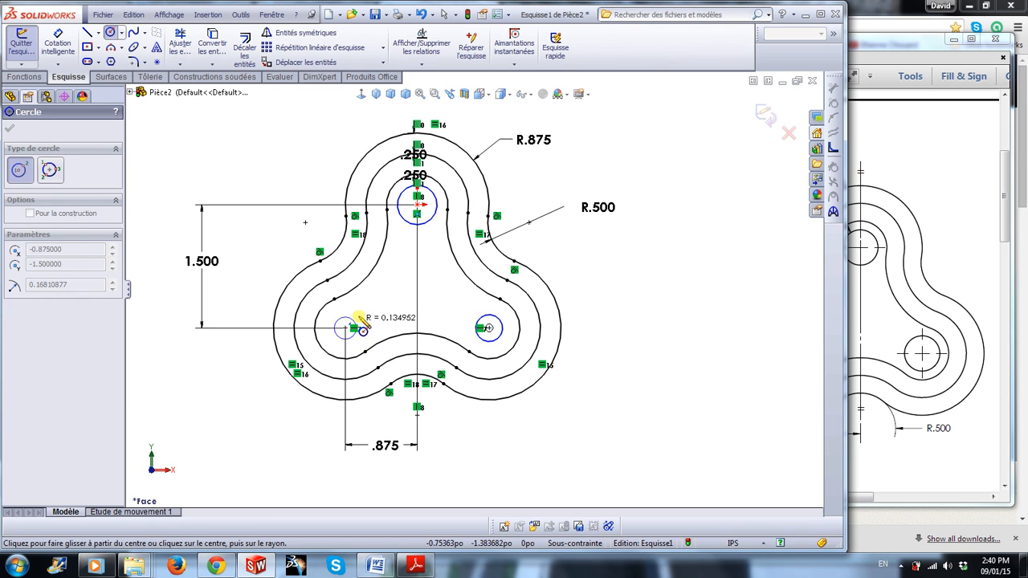
pyautogui.click(364, 319)
pyautogui.press('Escape')
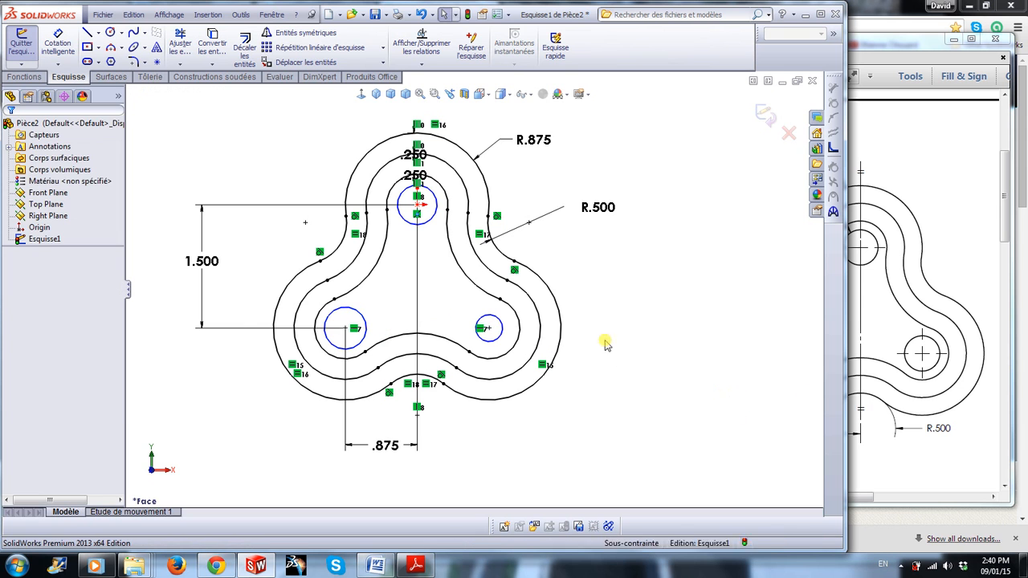
# Apply an Equal relation to the three lobe-centre circles.
pyautogui.click(361, 314)
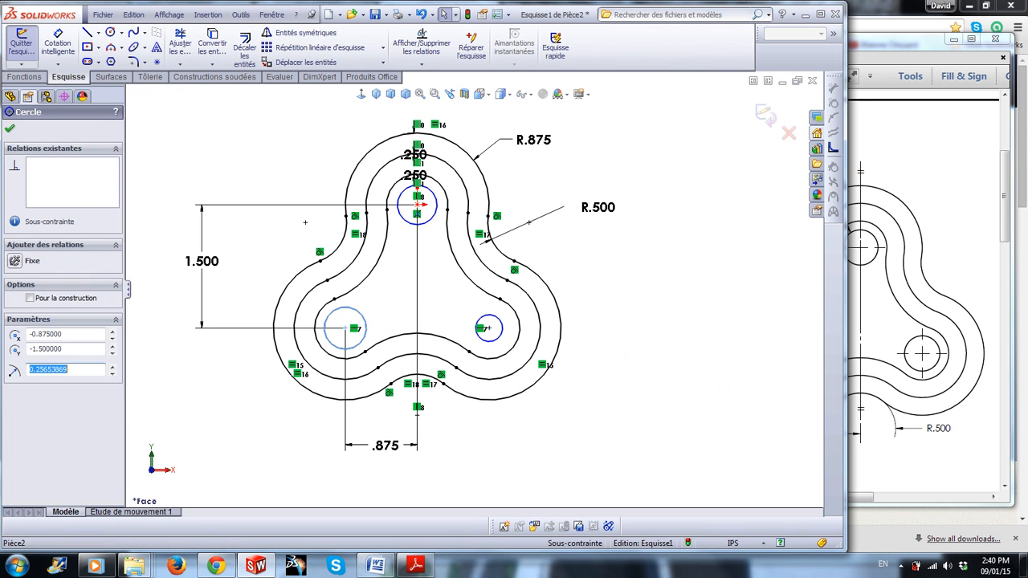
pyautogui.keyDown('ctrl'); pyautogui.click(482, 325); pyautogui.keyUp('ctrl')
pyautogui.keyDown('ctrl'); pyautogui.click(431, 221); pyautogui.keyUp('ctrl')
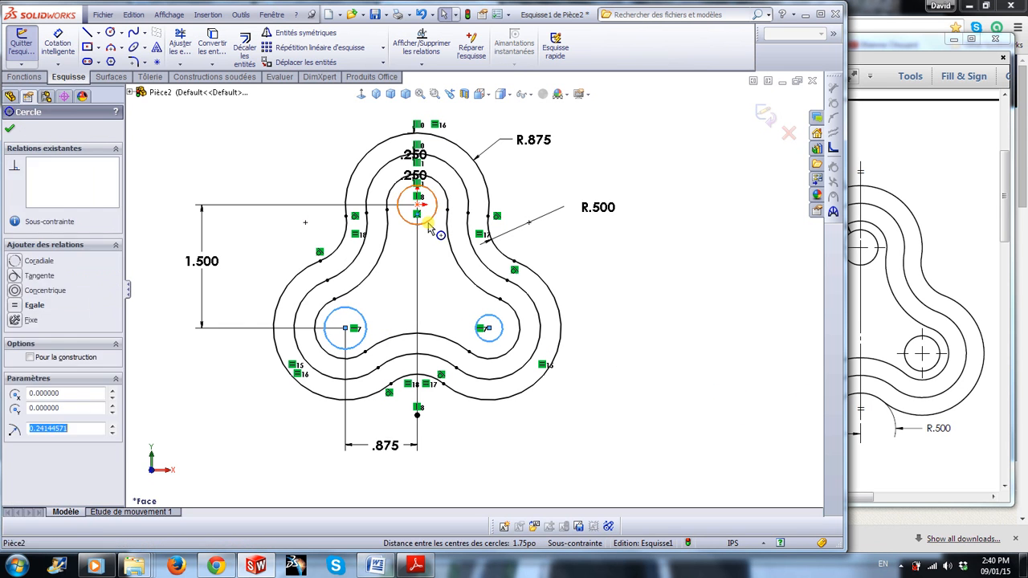
pyautogui.click(493, 169)
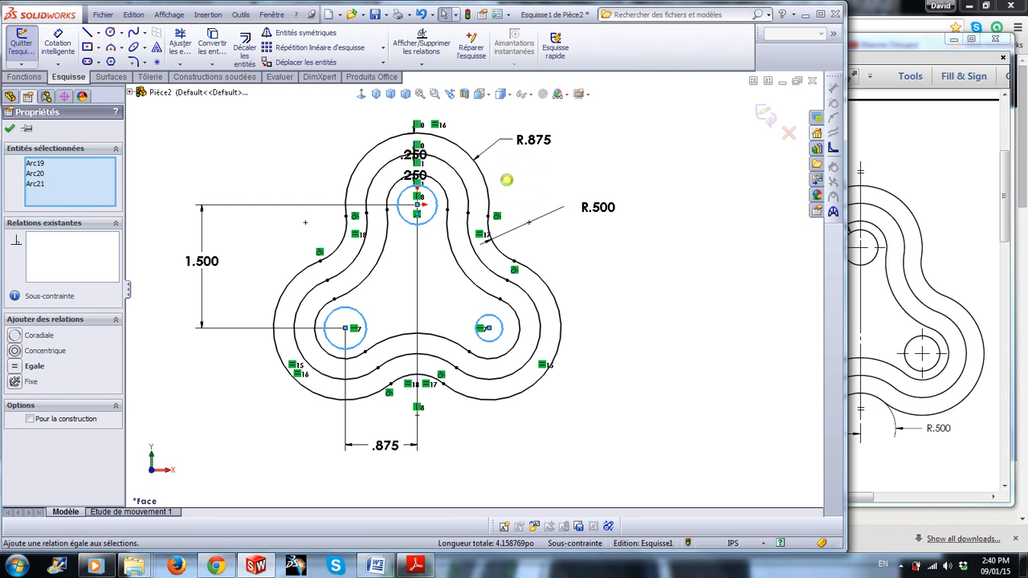
pyautogui.click(701, 322)
# Dimension the lower-right lobe circle with a diameter of .5 in, placing the dimension outside the profile.
pyautogui.moveTo(701, 321); pyautogui.dragTo(704, 297, button='right')
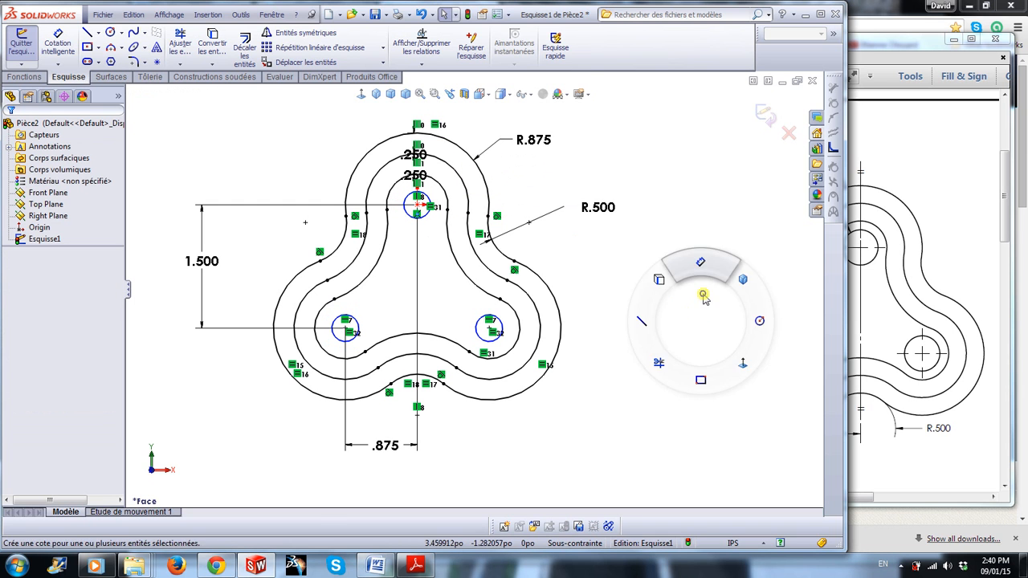
pyautogui.click(502, 331)
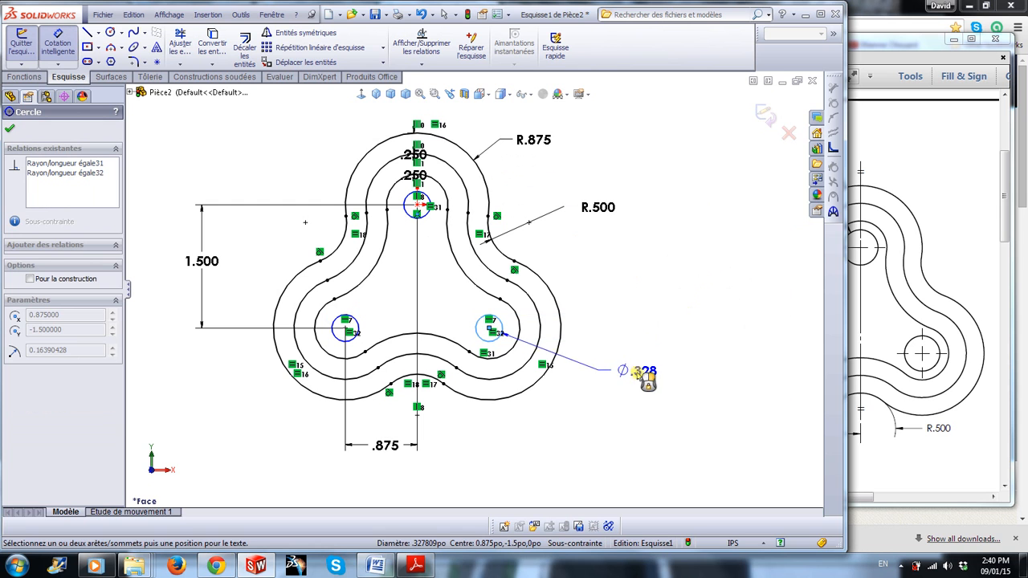
pyautogui.click(645, 371)
pyautogui.write('.5')
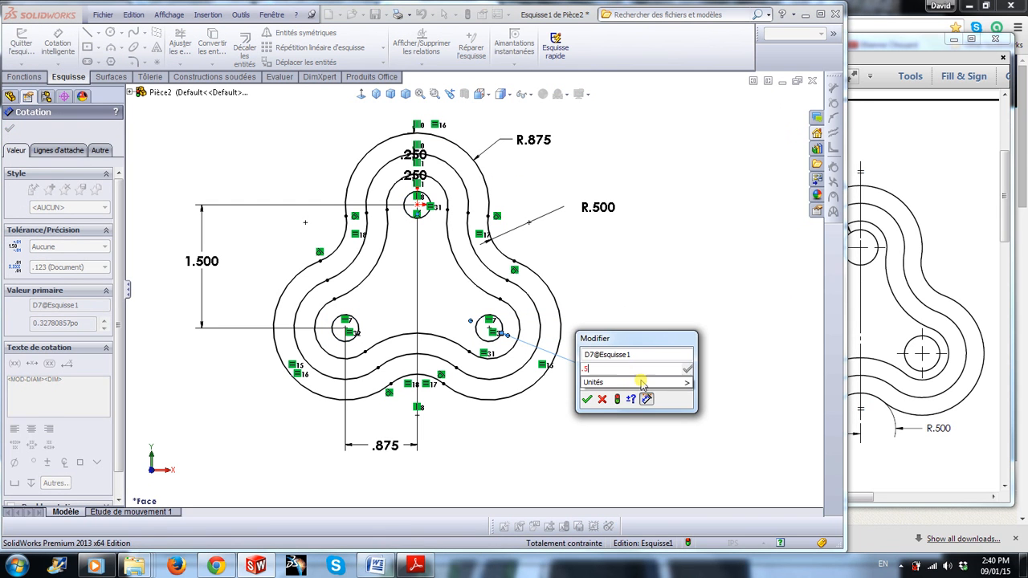
pyautogui.press('Return')
pyautogui.press('Escape')
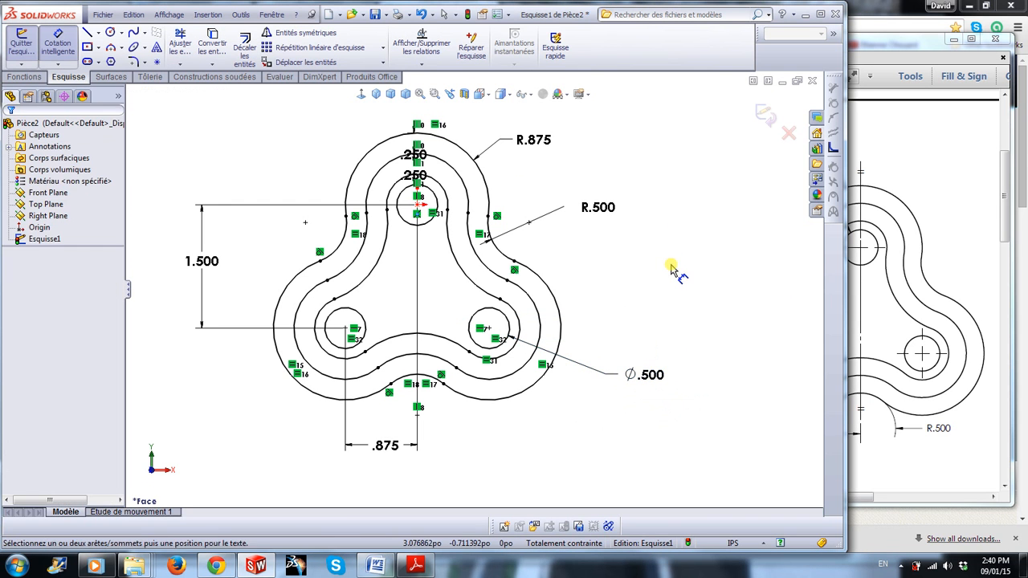
pyautogui.press('f')
pyautogui.scroll(-2, 407, 251)
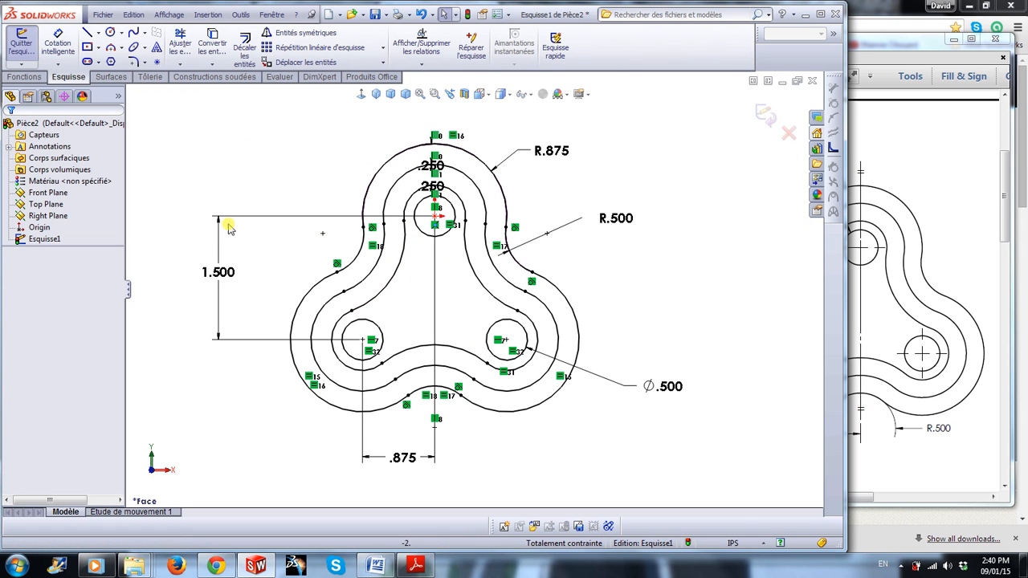
pyautogui.click(248, 143)
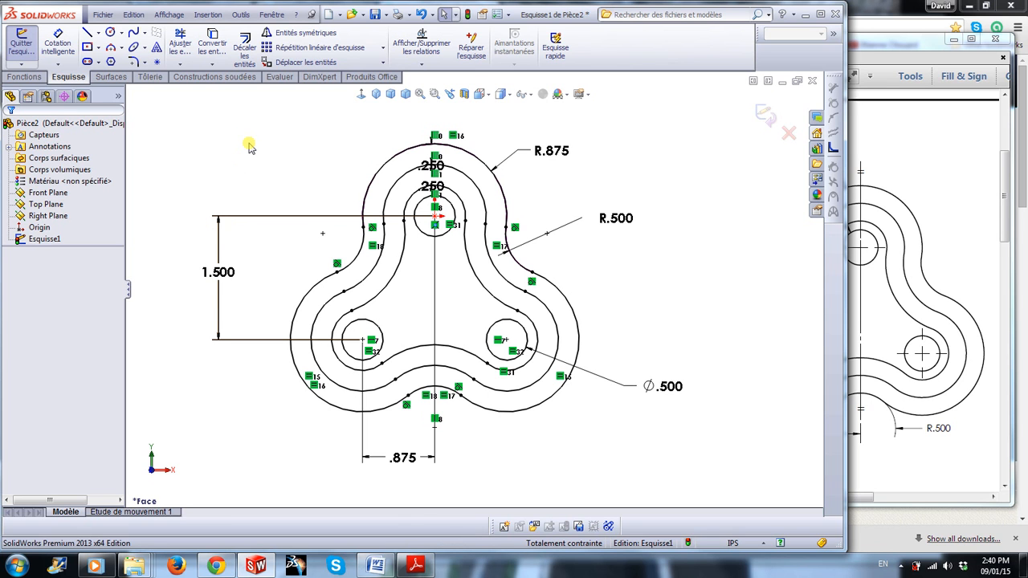